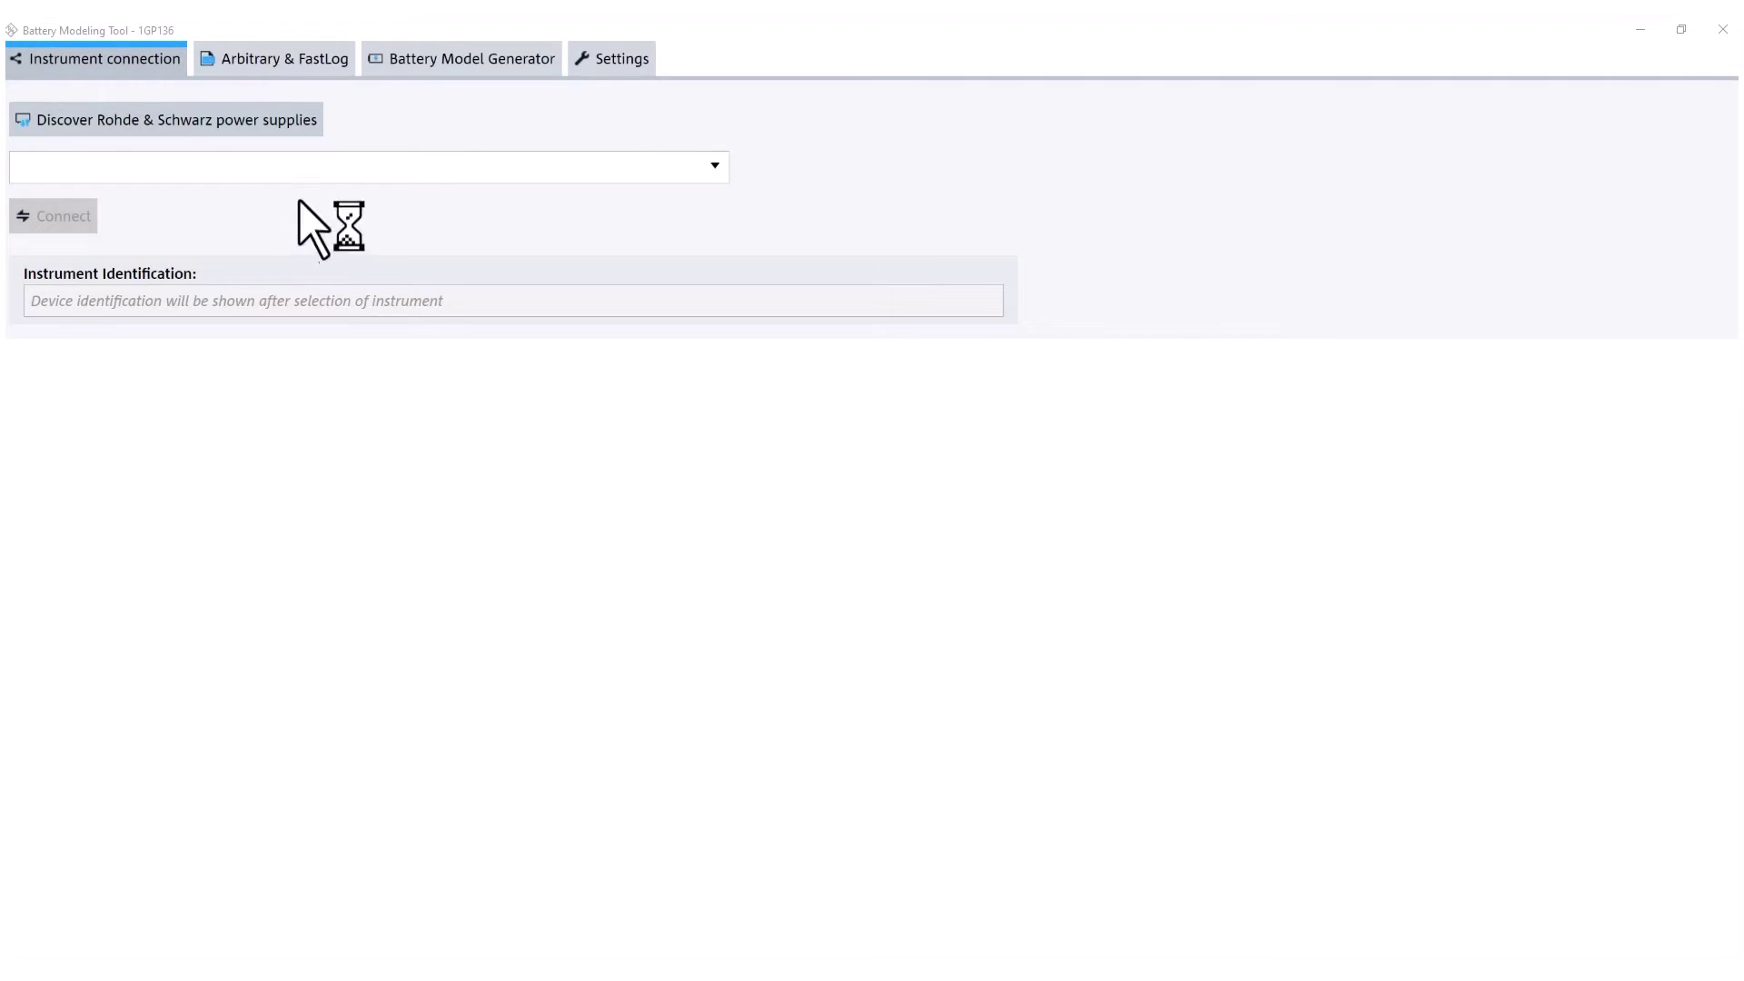
Connect the NGU201 supply found over LAN and show its channel 1 Arbitrary & FastLog page.
left_click(295, 127)
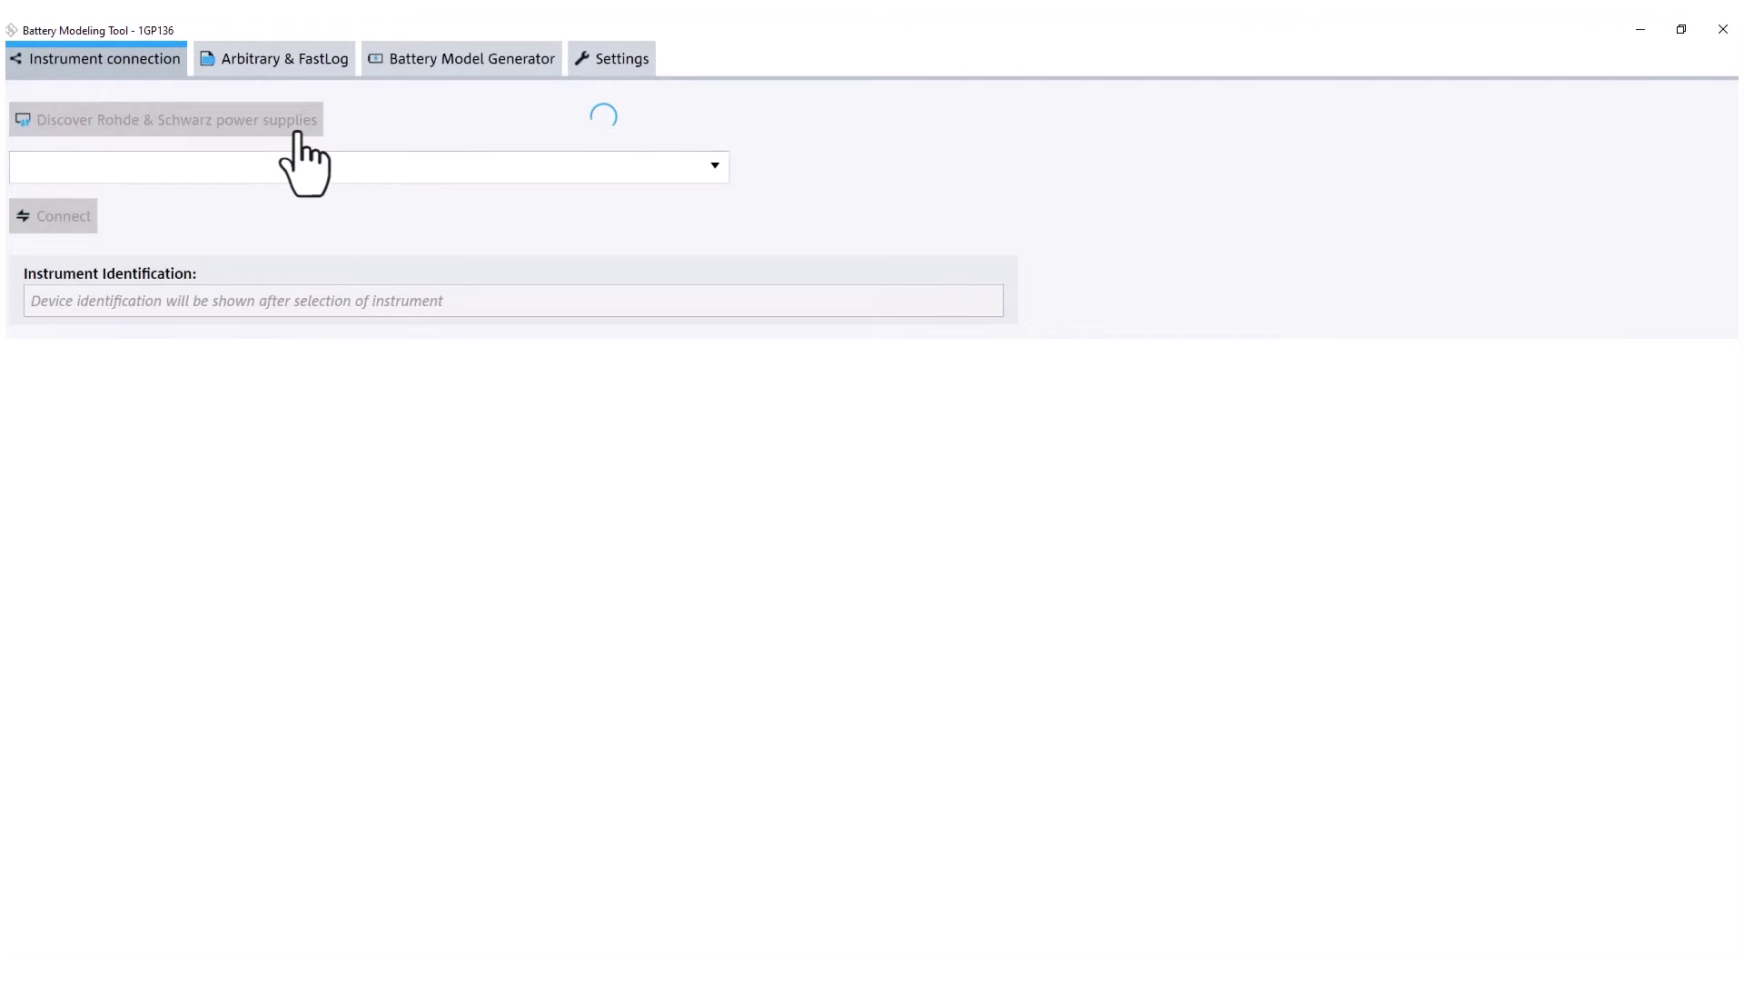
left_click(717, 166)
left_click(623, 206)
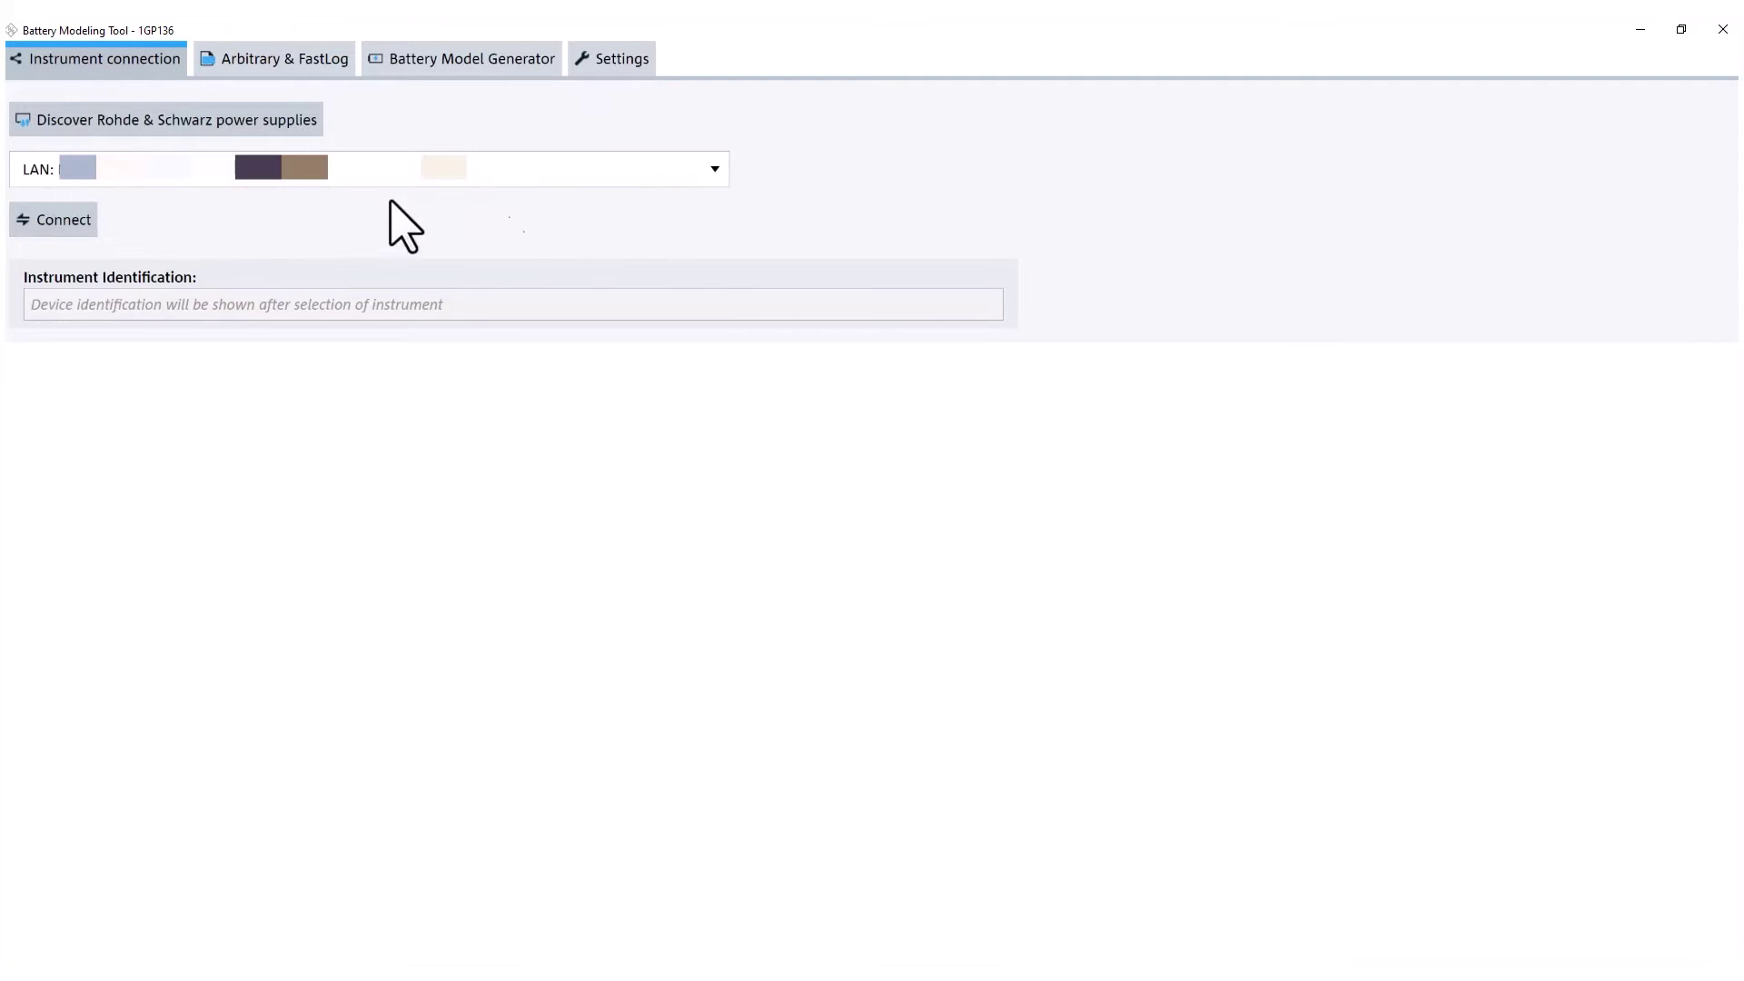
left_click(58, 225)
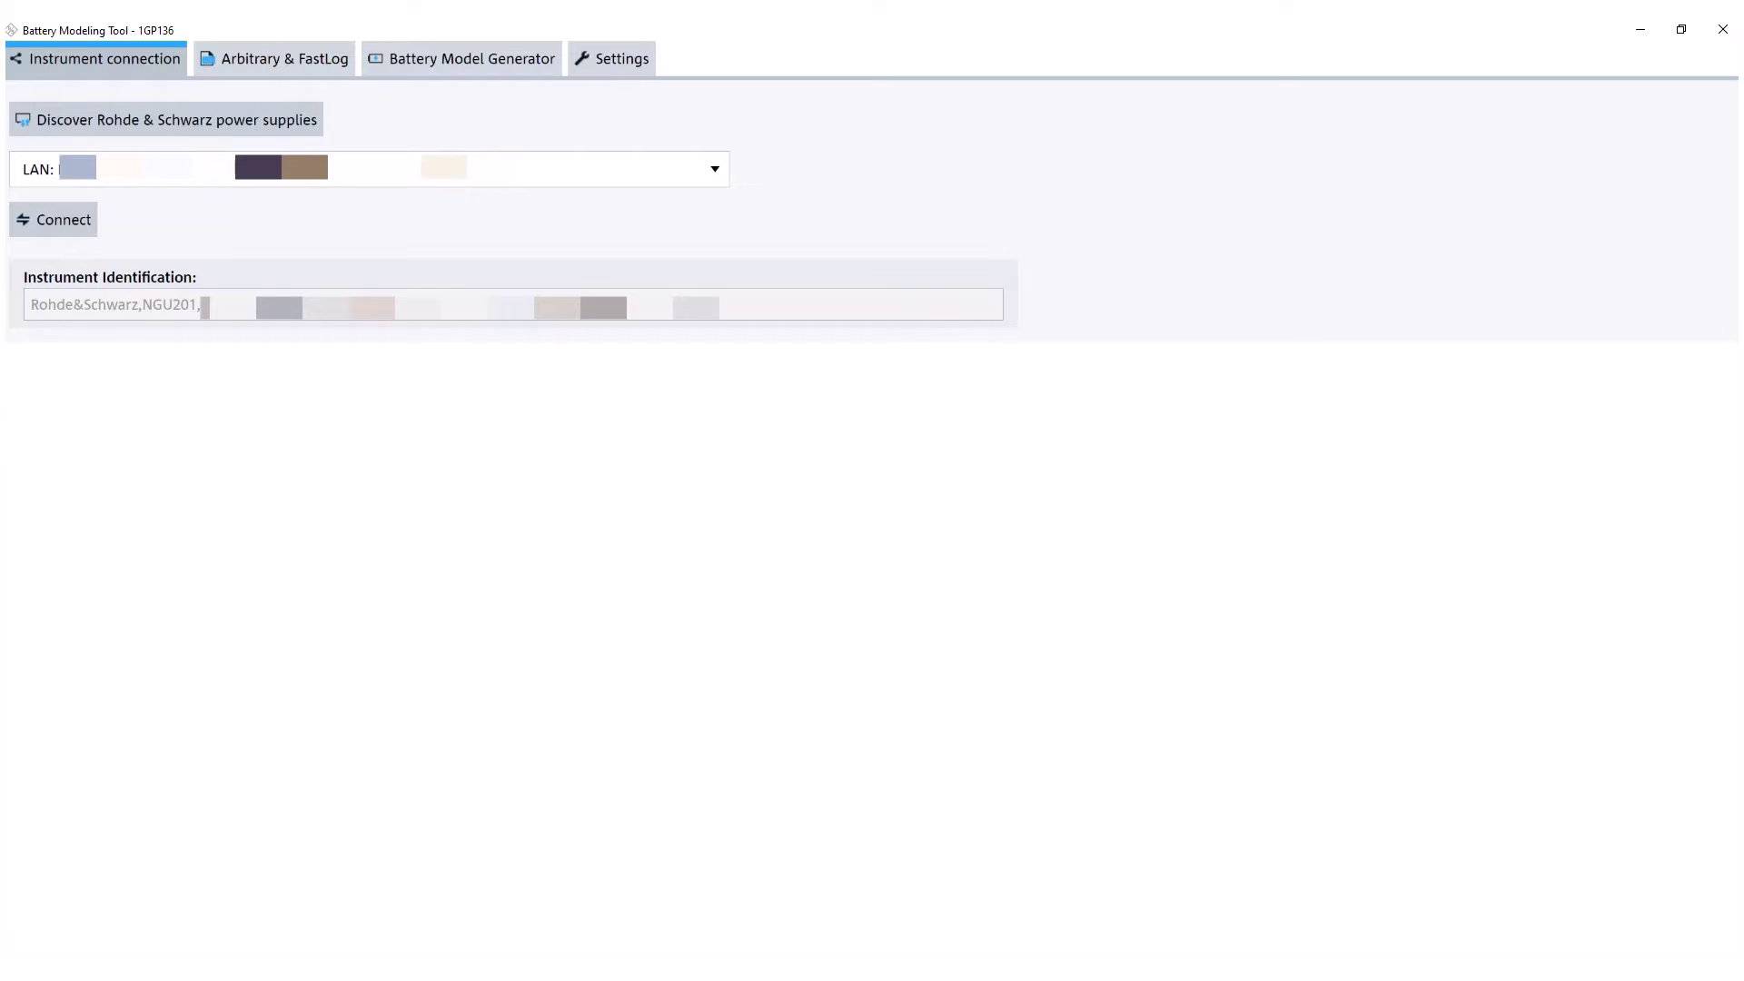
left_click(289, 62)
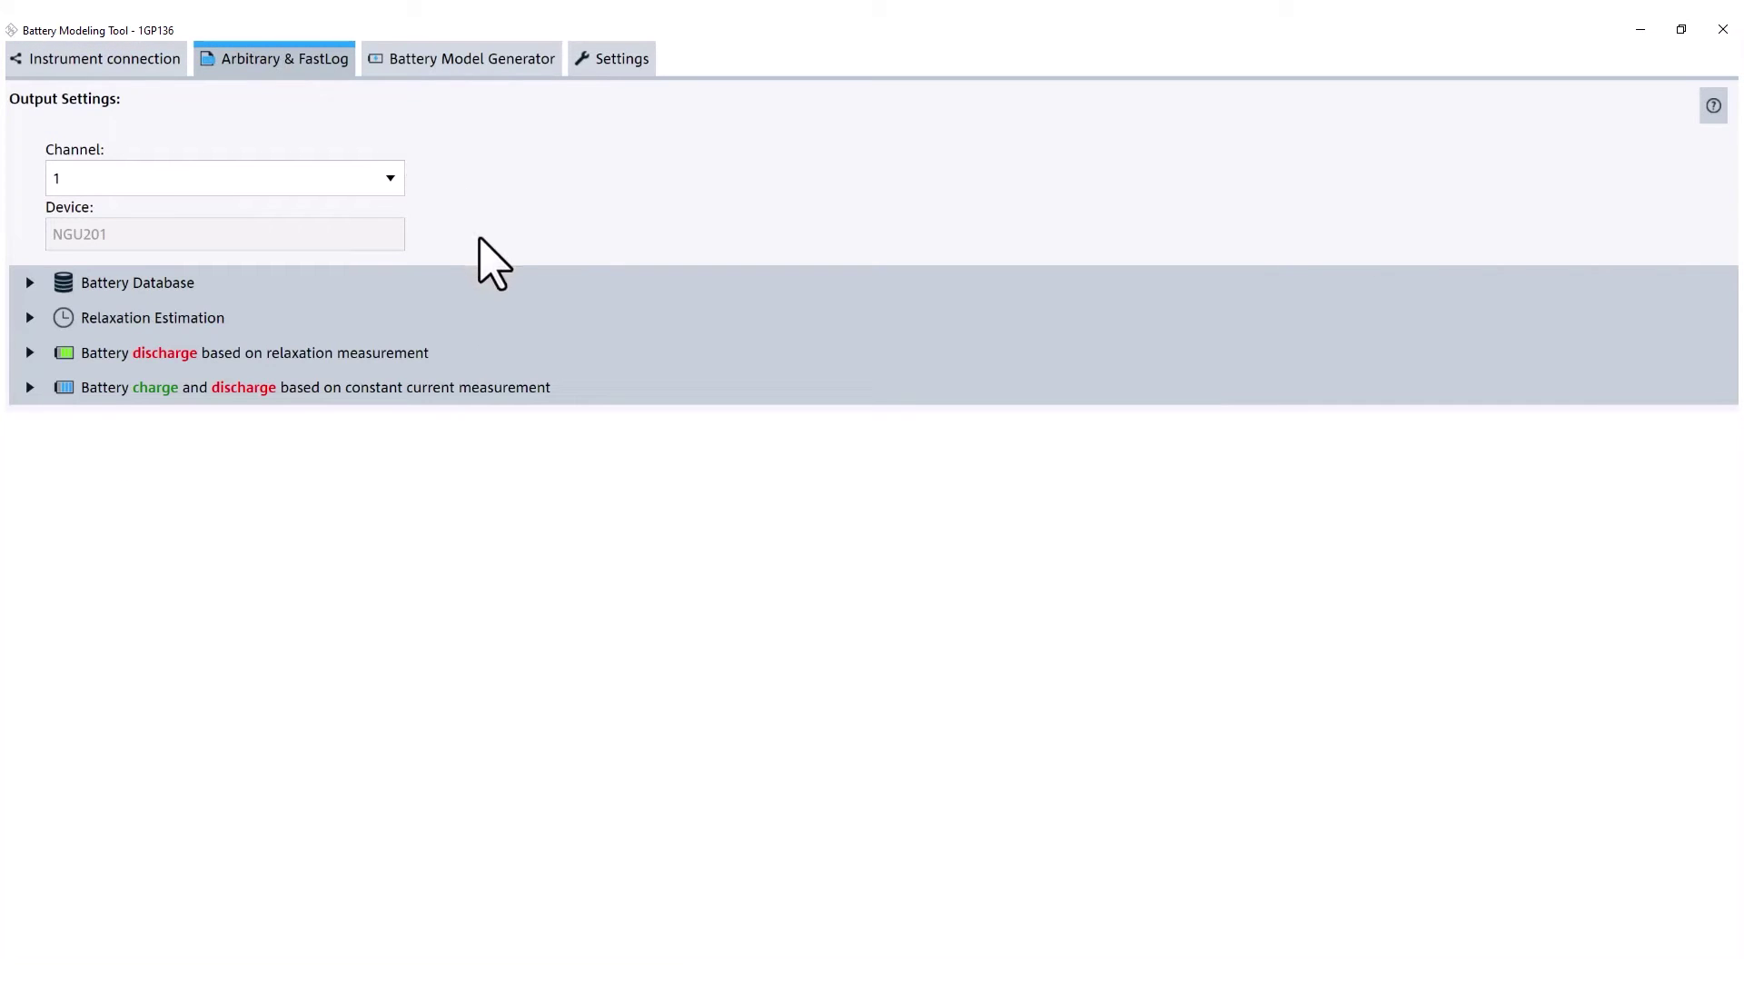
Expand the Battery Database, Relaxation Estimation and relaxation-based discharge sections down the page.
left_click(29, 285)
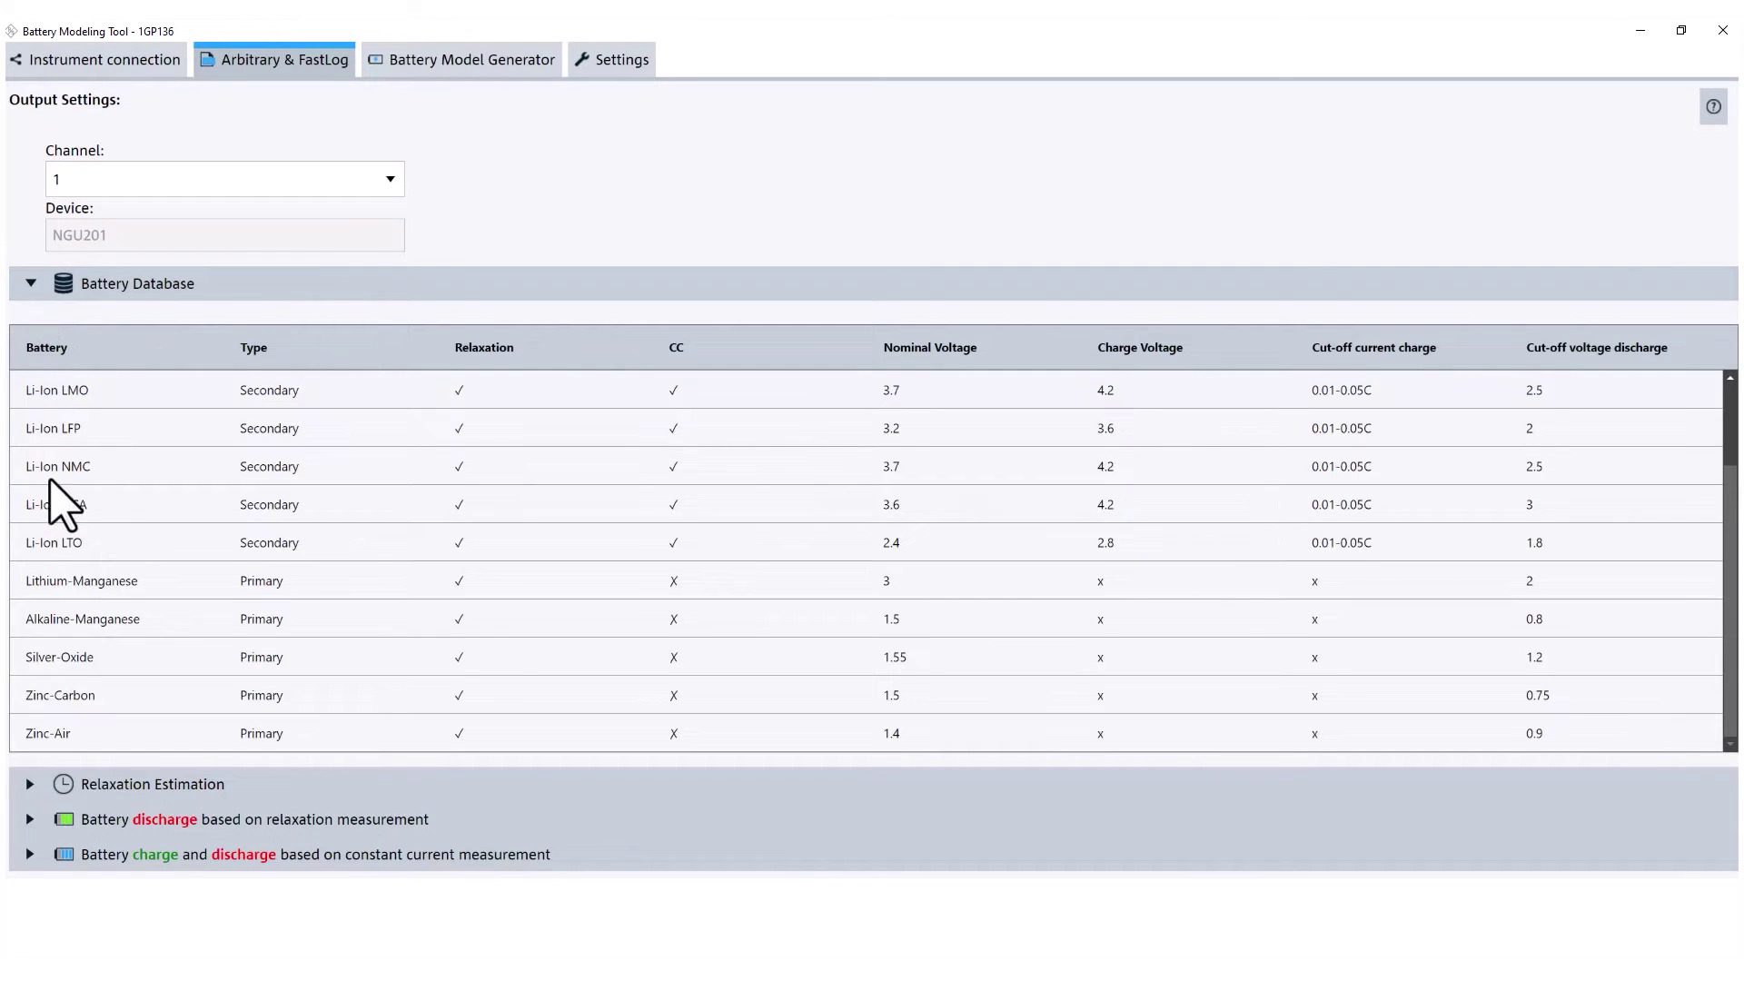
left_click(47, 783)
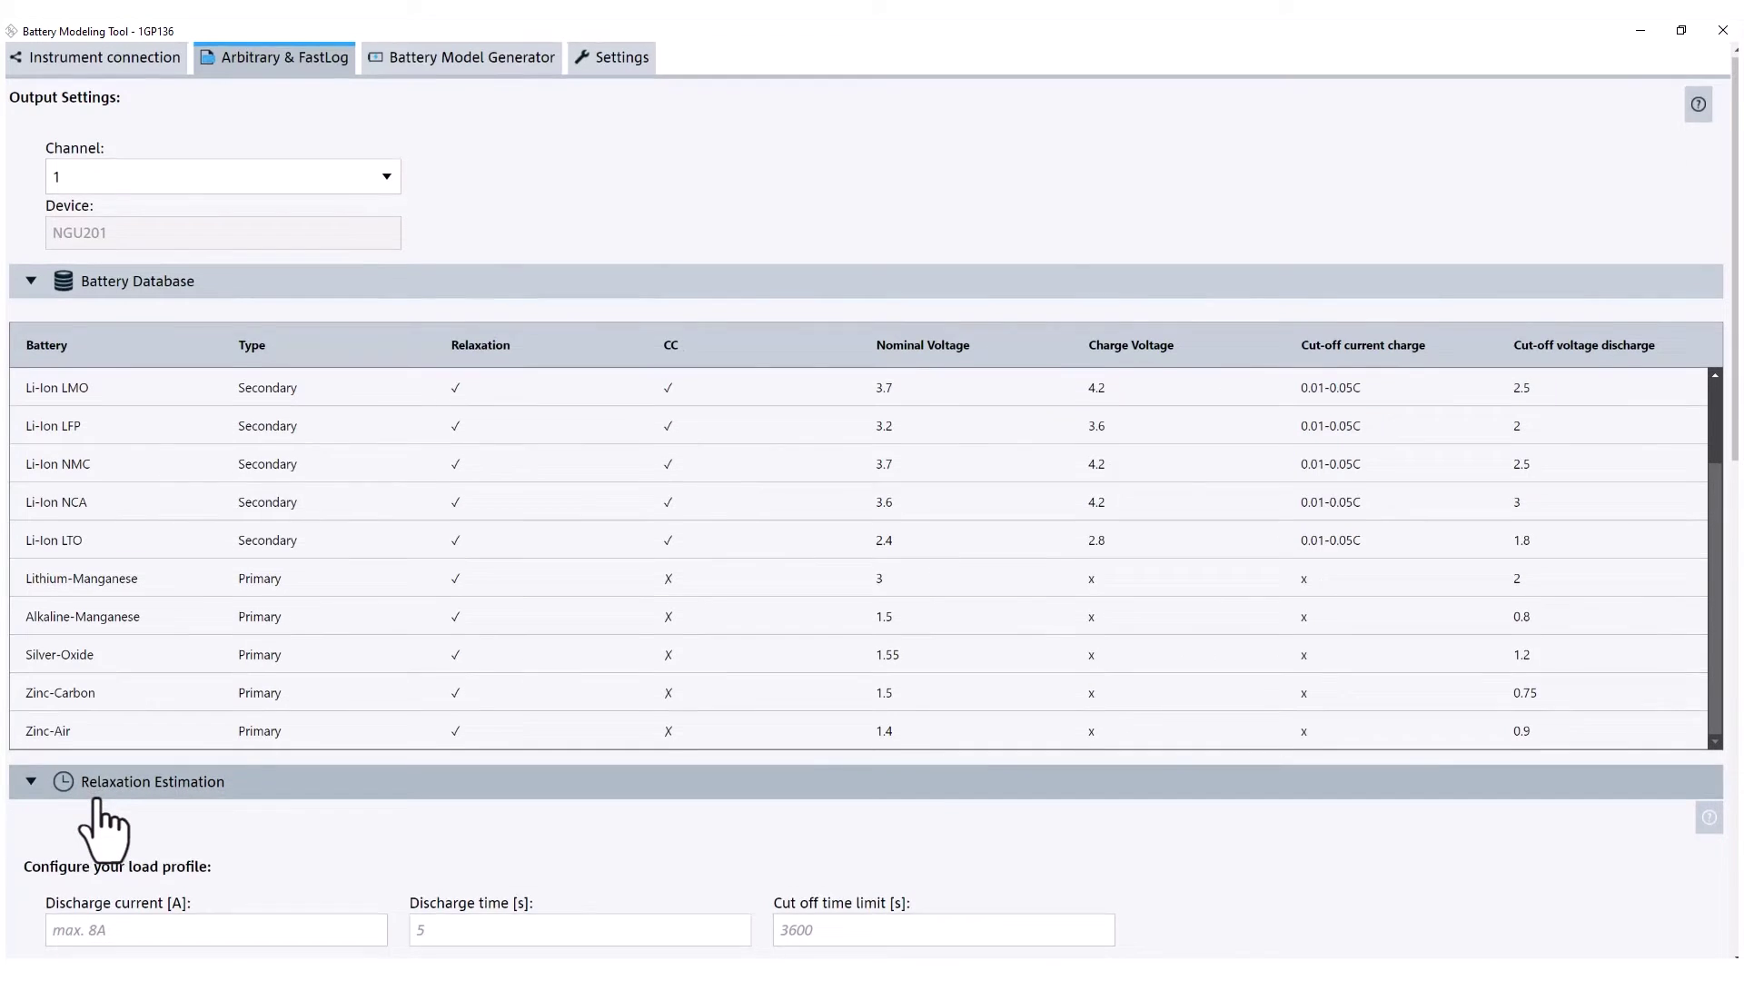
scroll(103, 828, "down", 5)
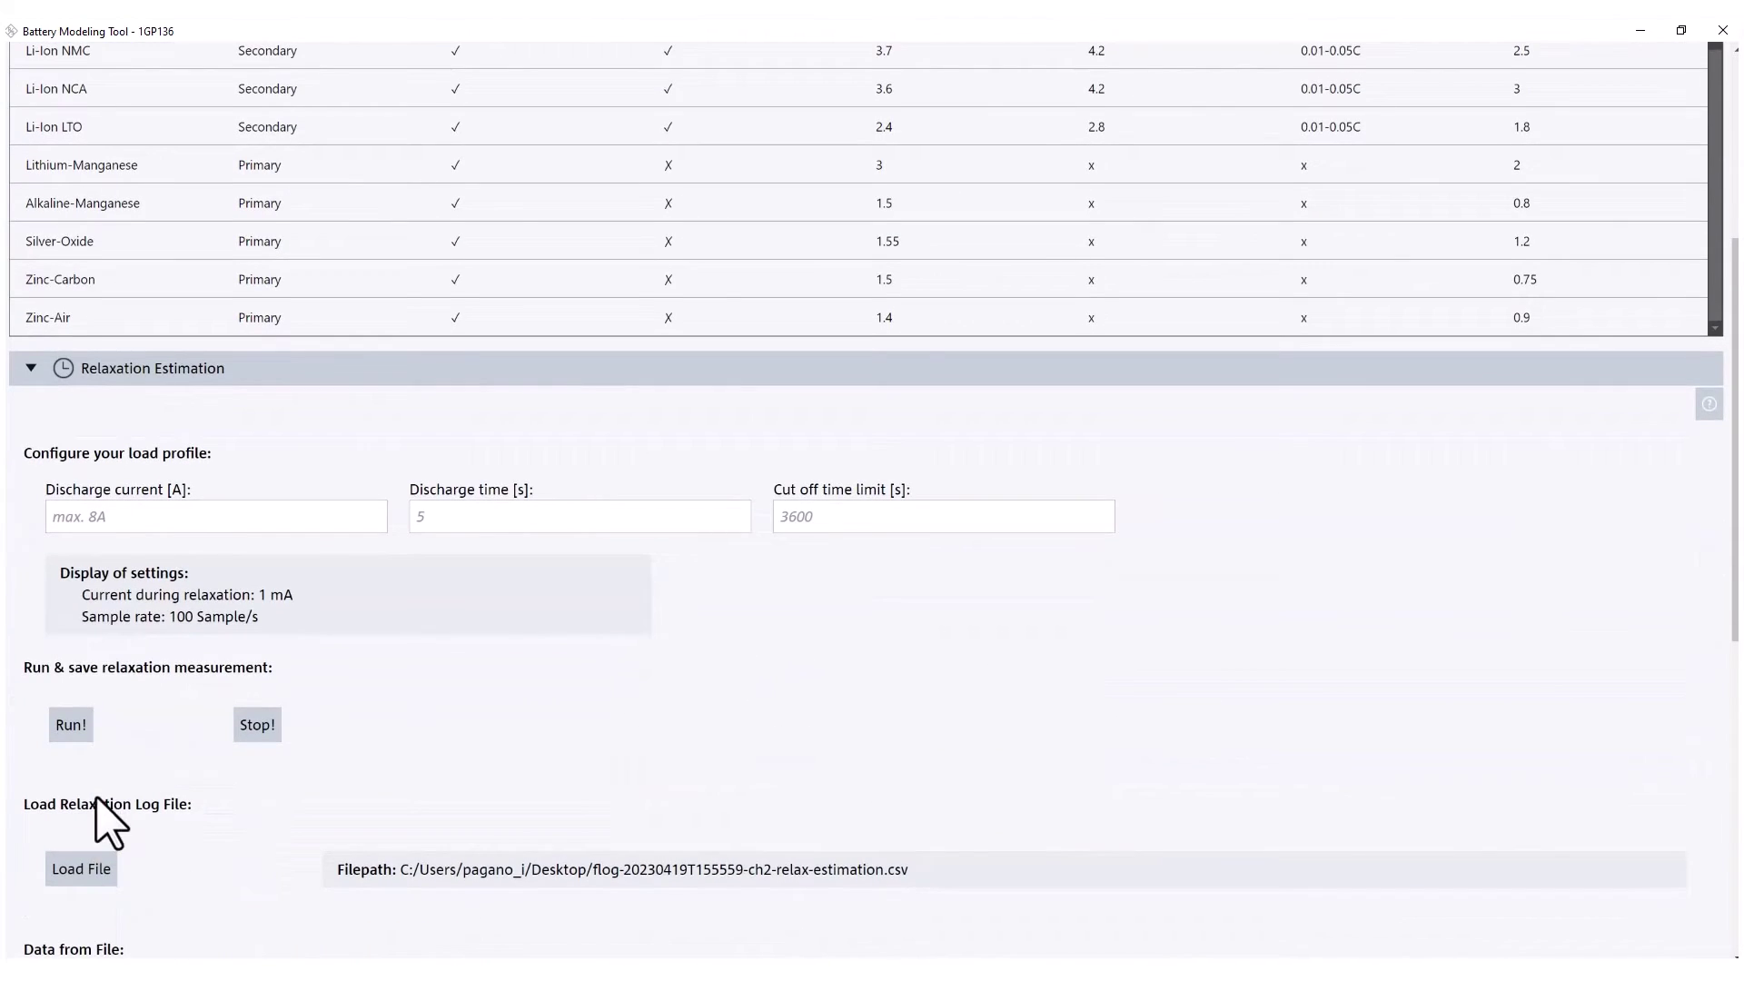
scroll(82, 808, "down", 2)
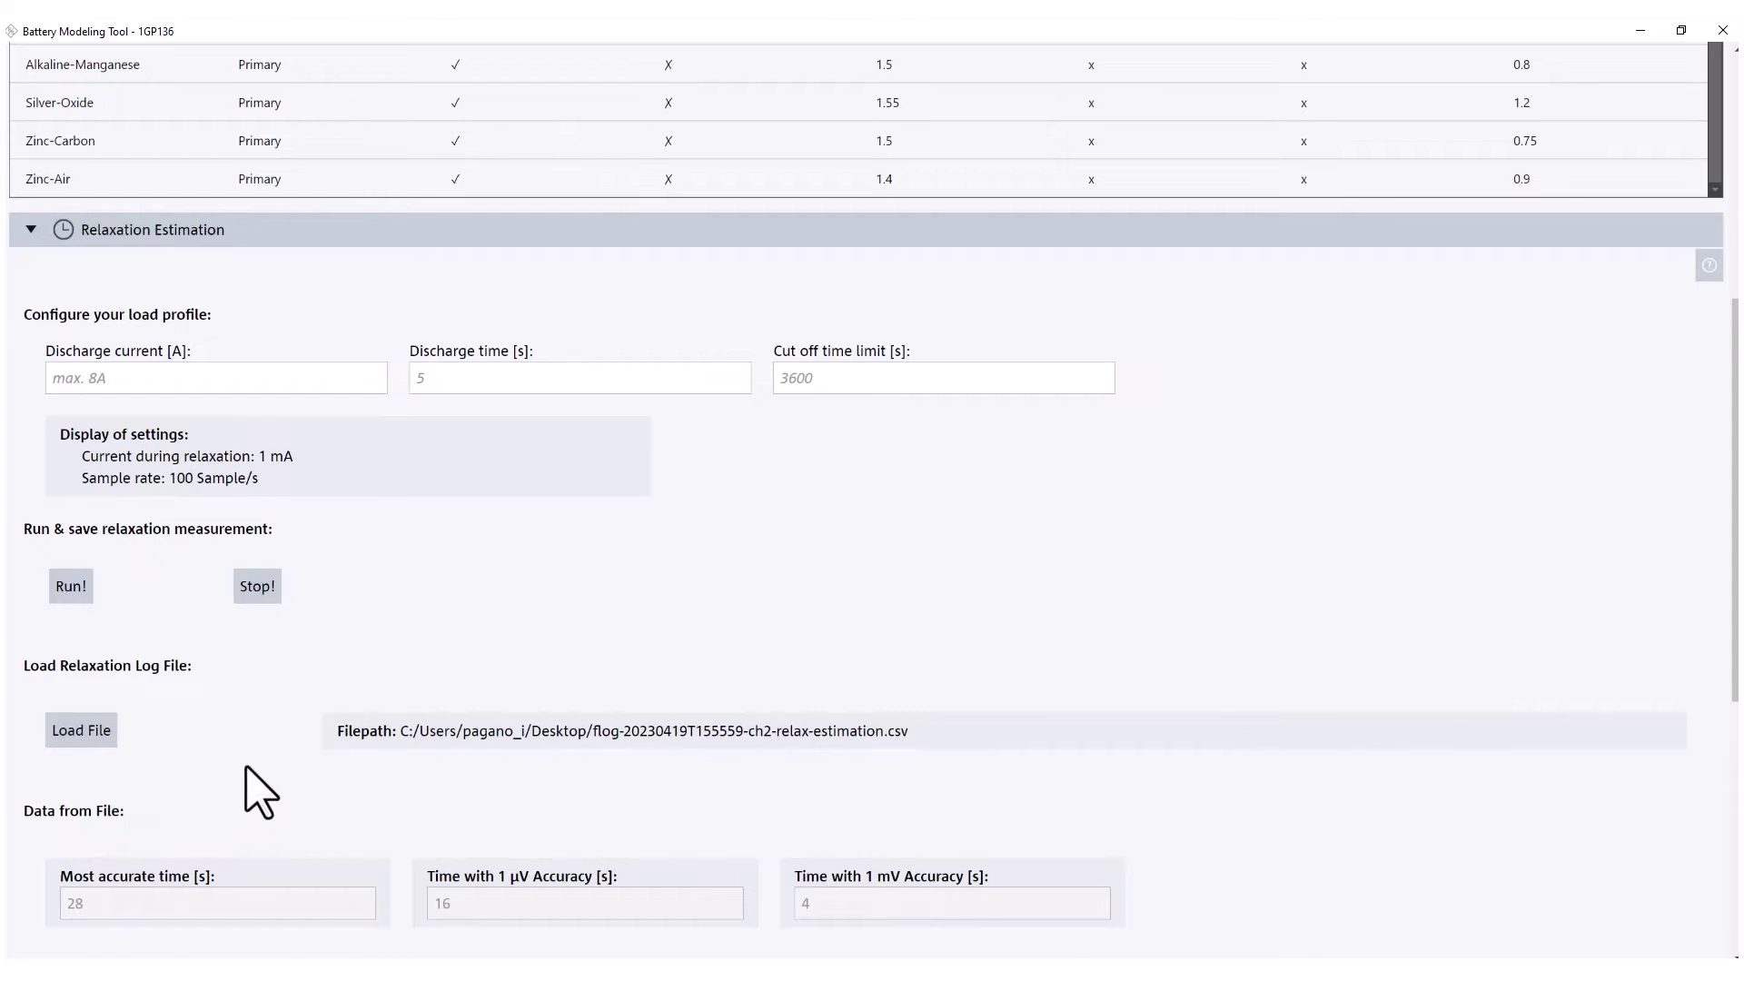
scroll(241, 760, "down", 3)
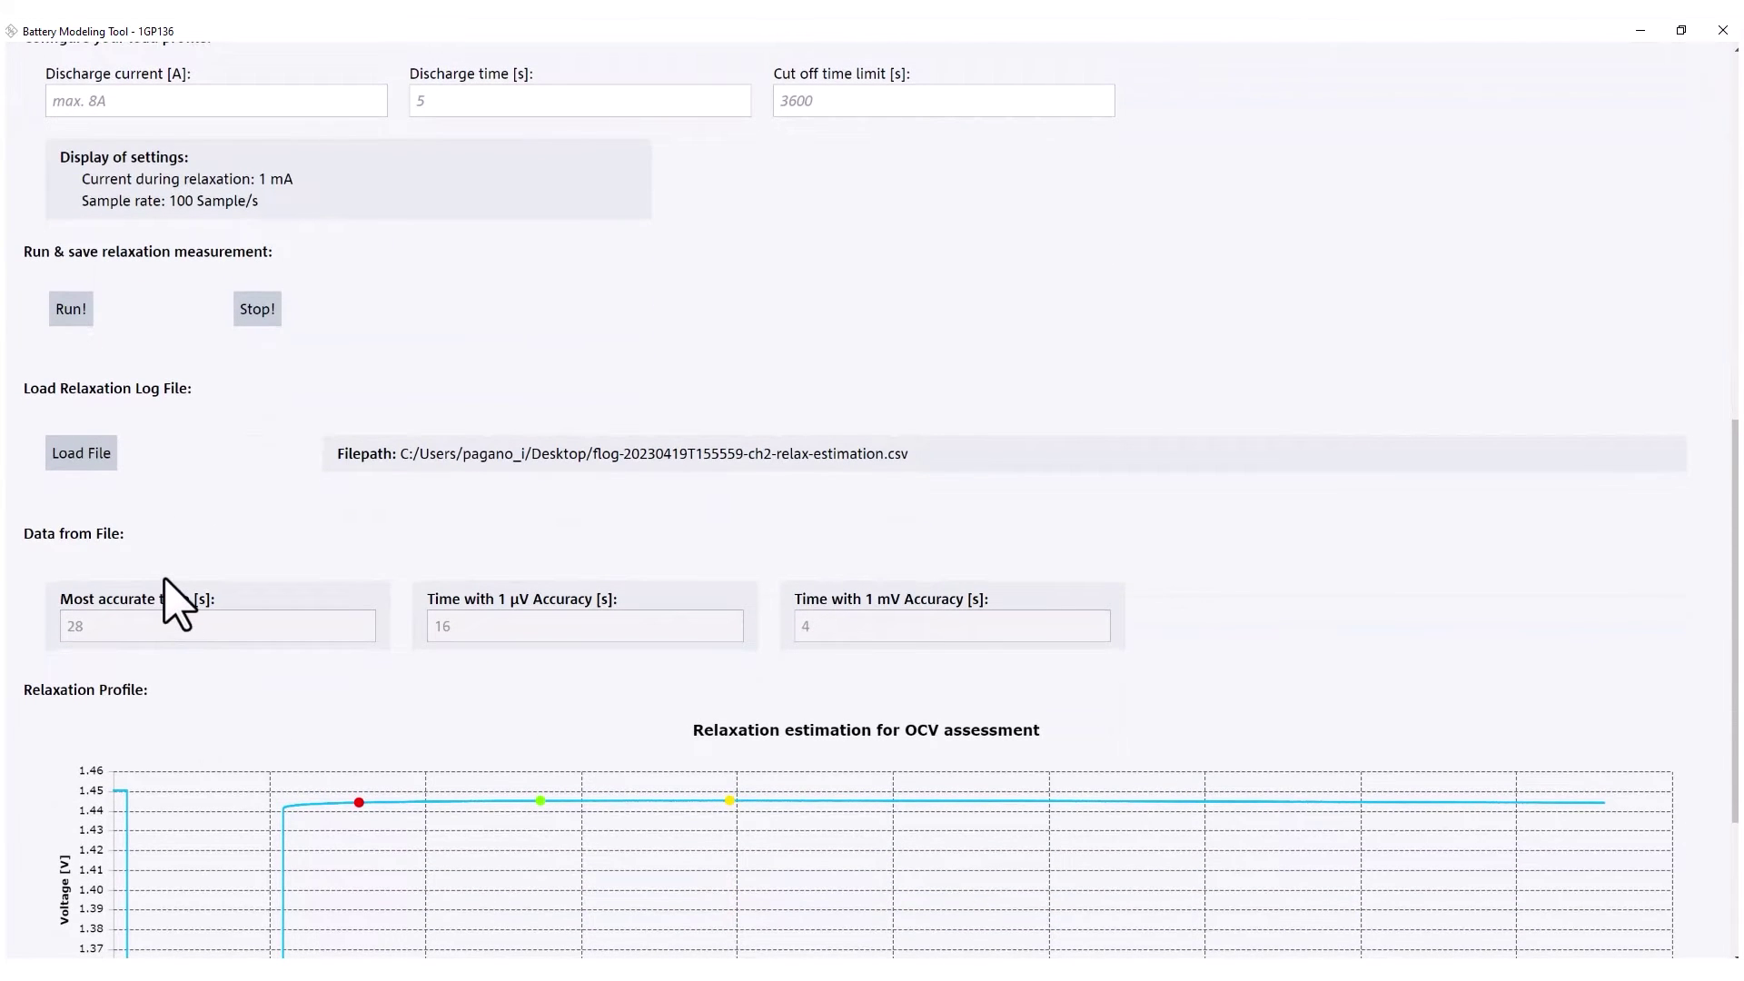
scroll(165, 581, "down", 3)
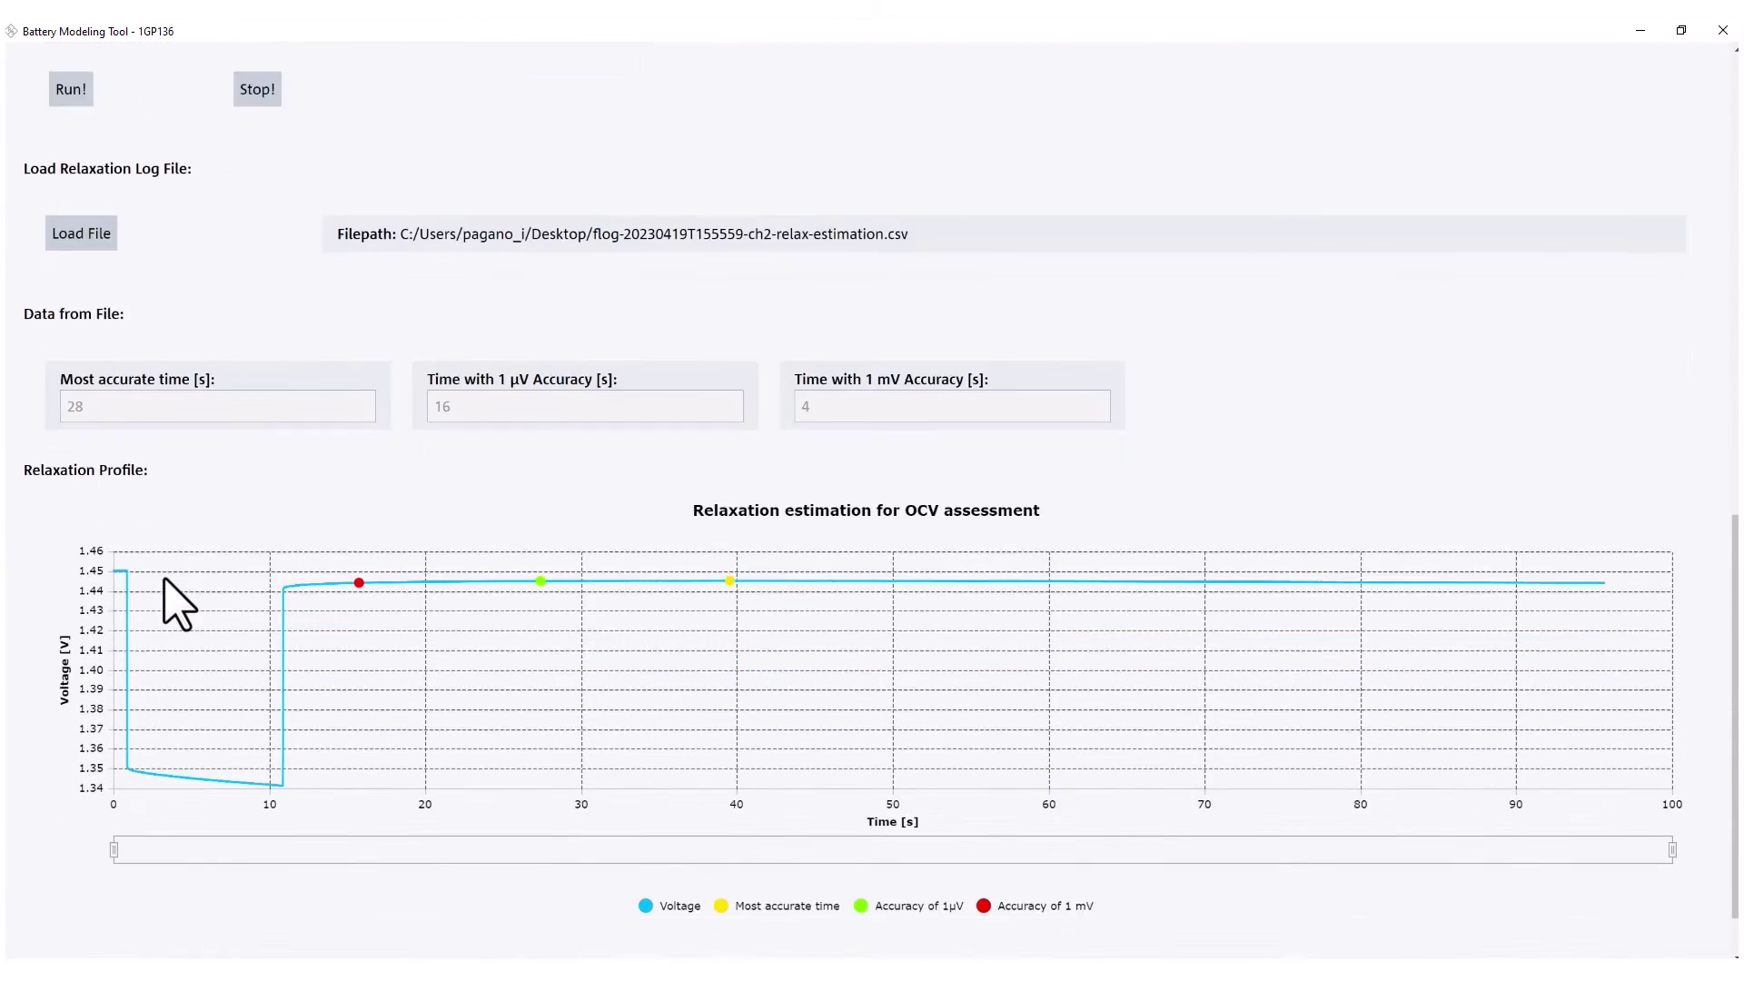
left_click(409, 907)
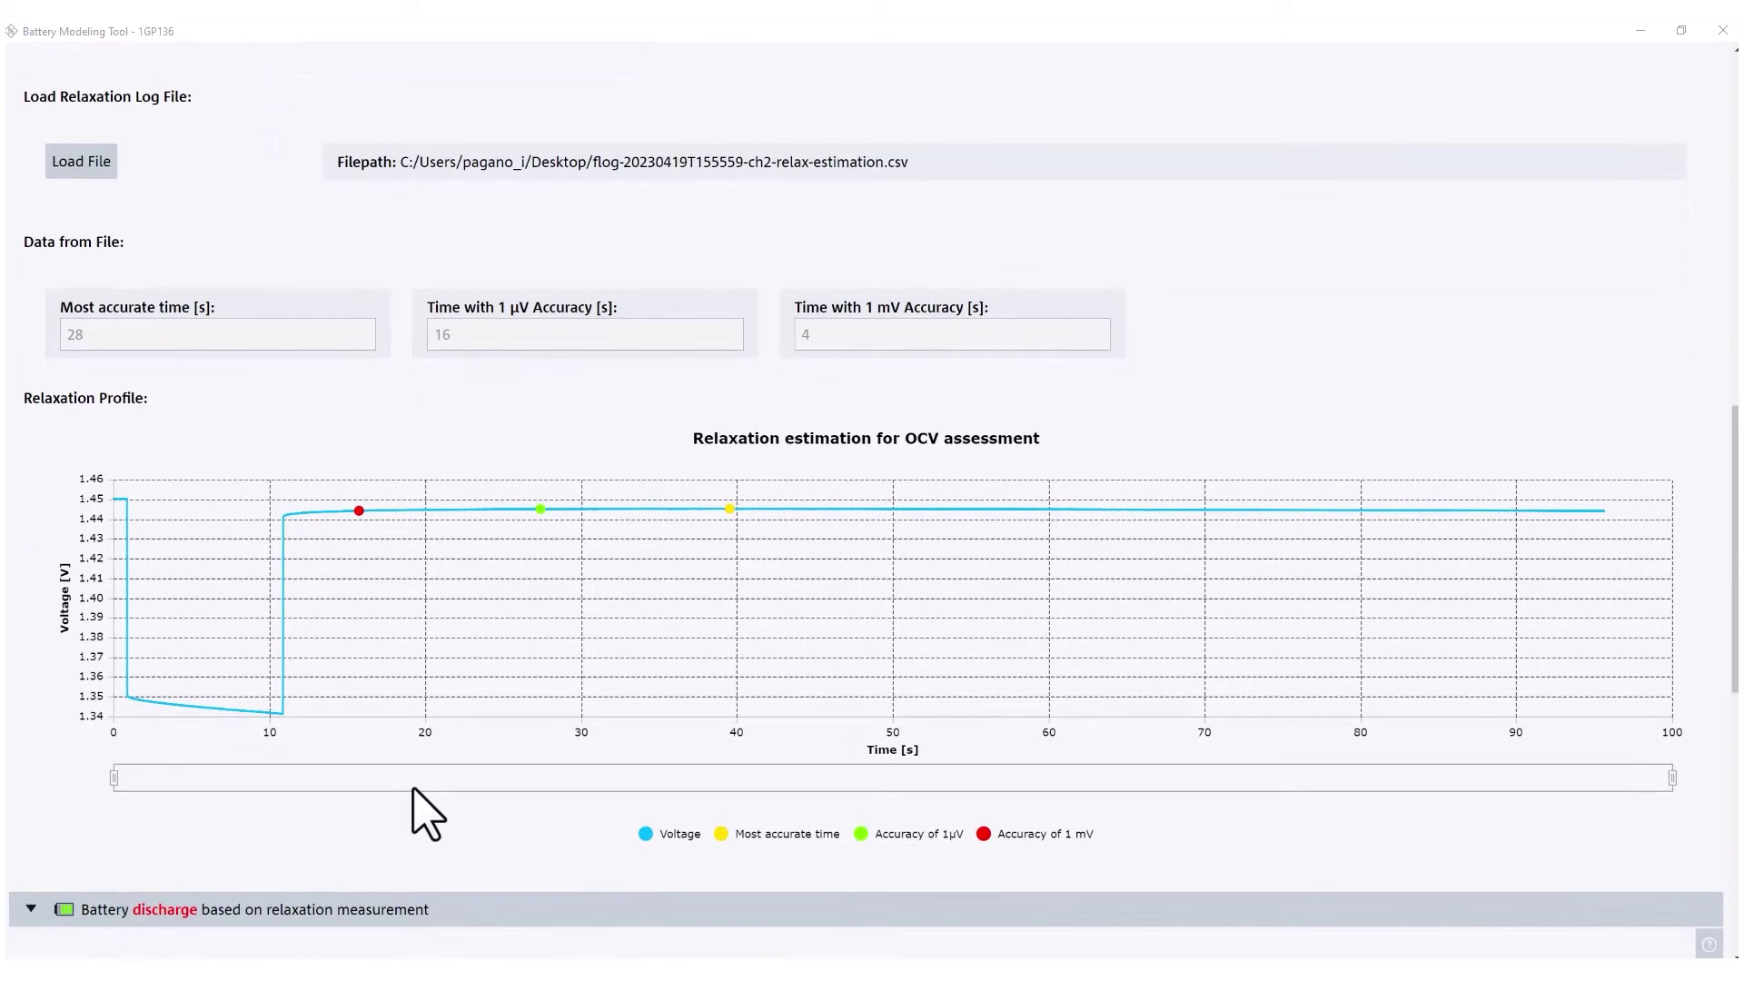
scroll(417, 806, "down", 2)
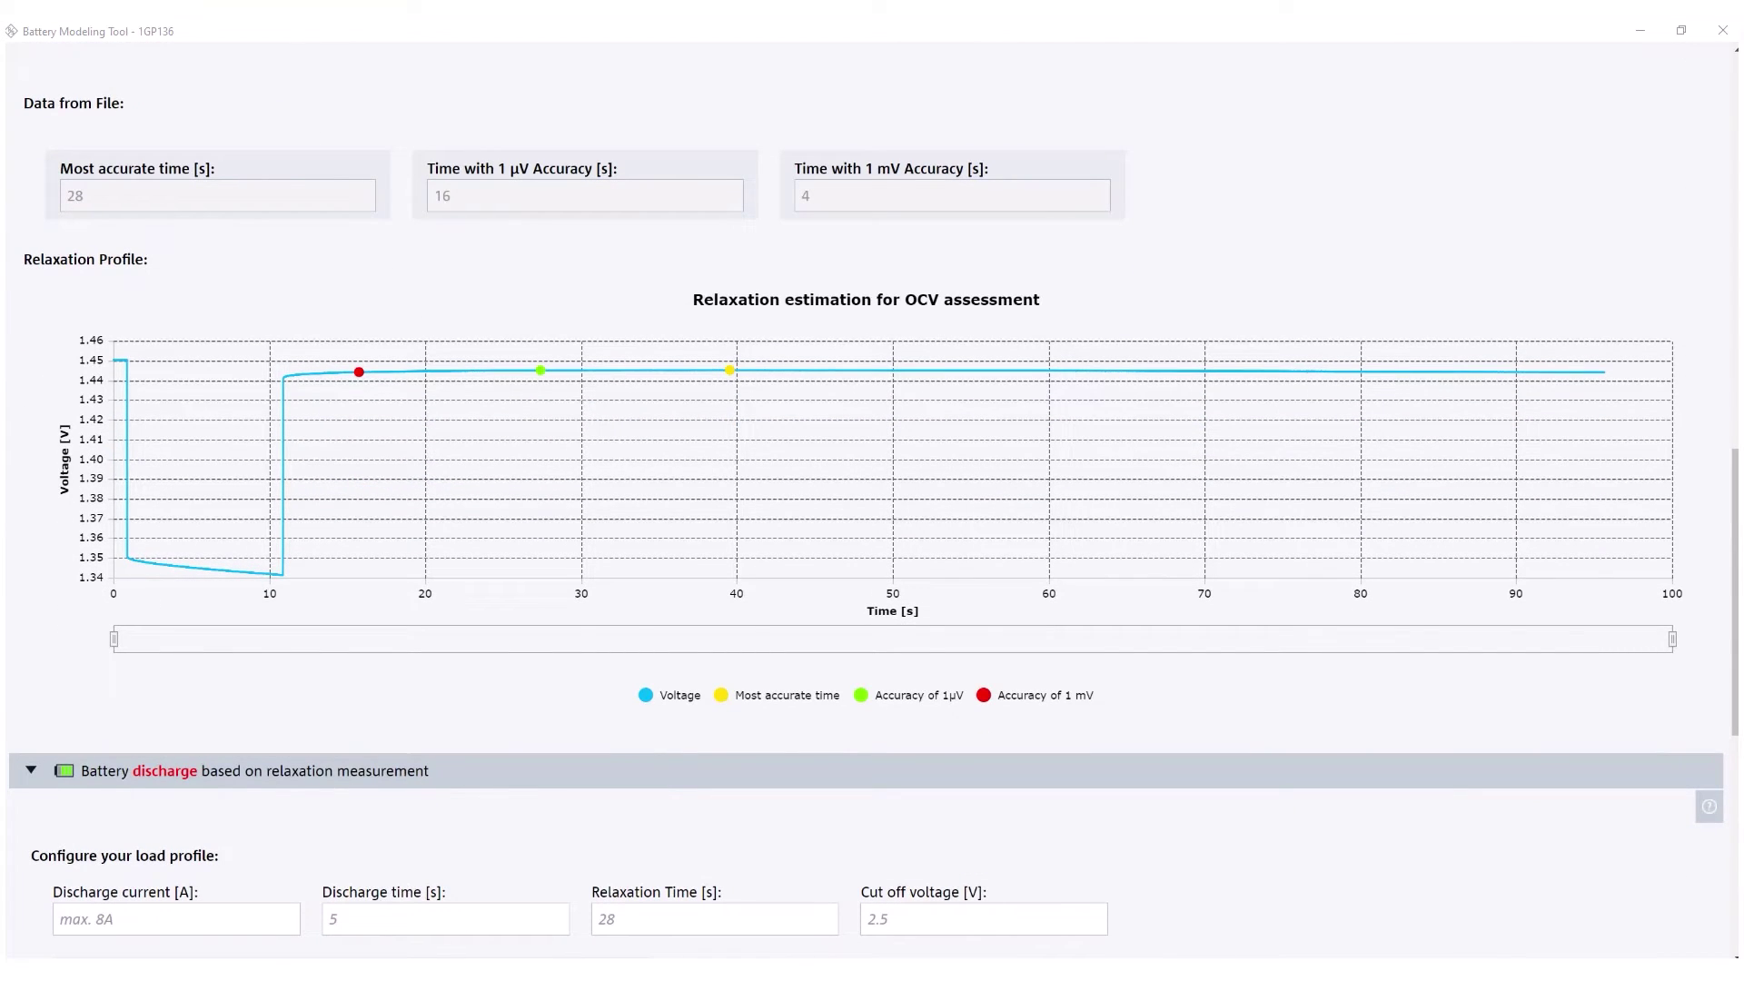
scroll(526, 467, "down", 6)
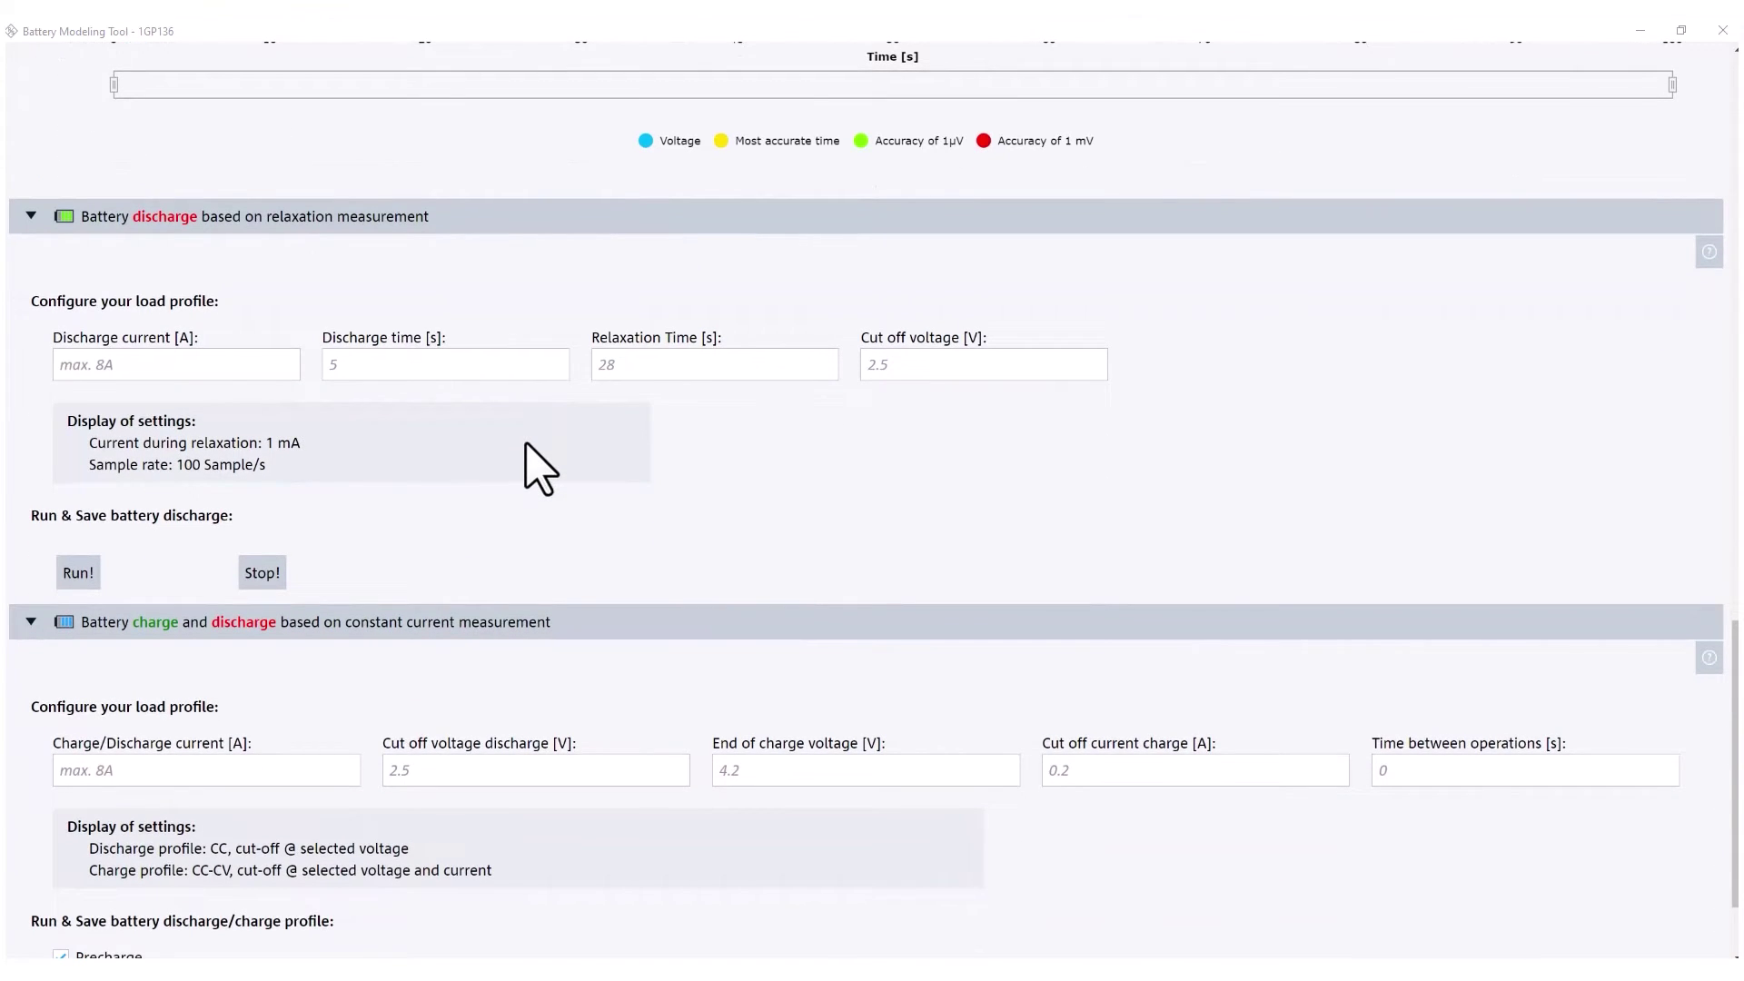
scroll(525, 444, "down", 2)
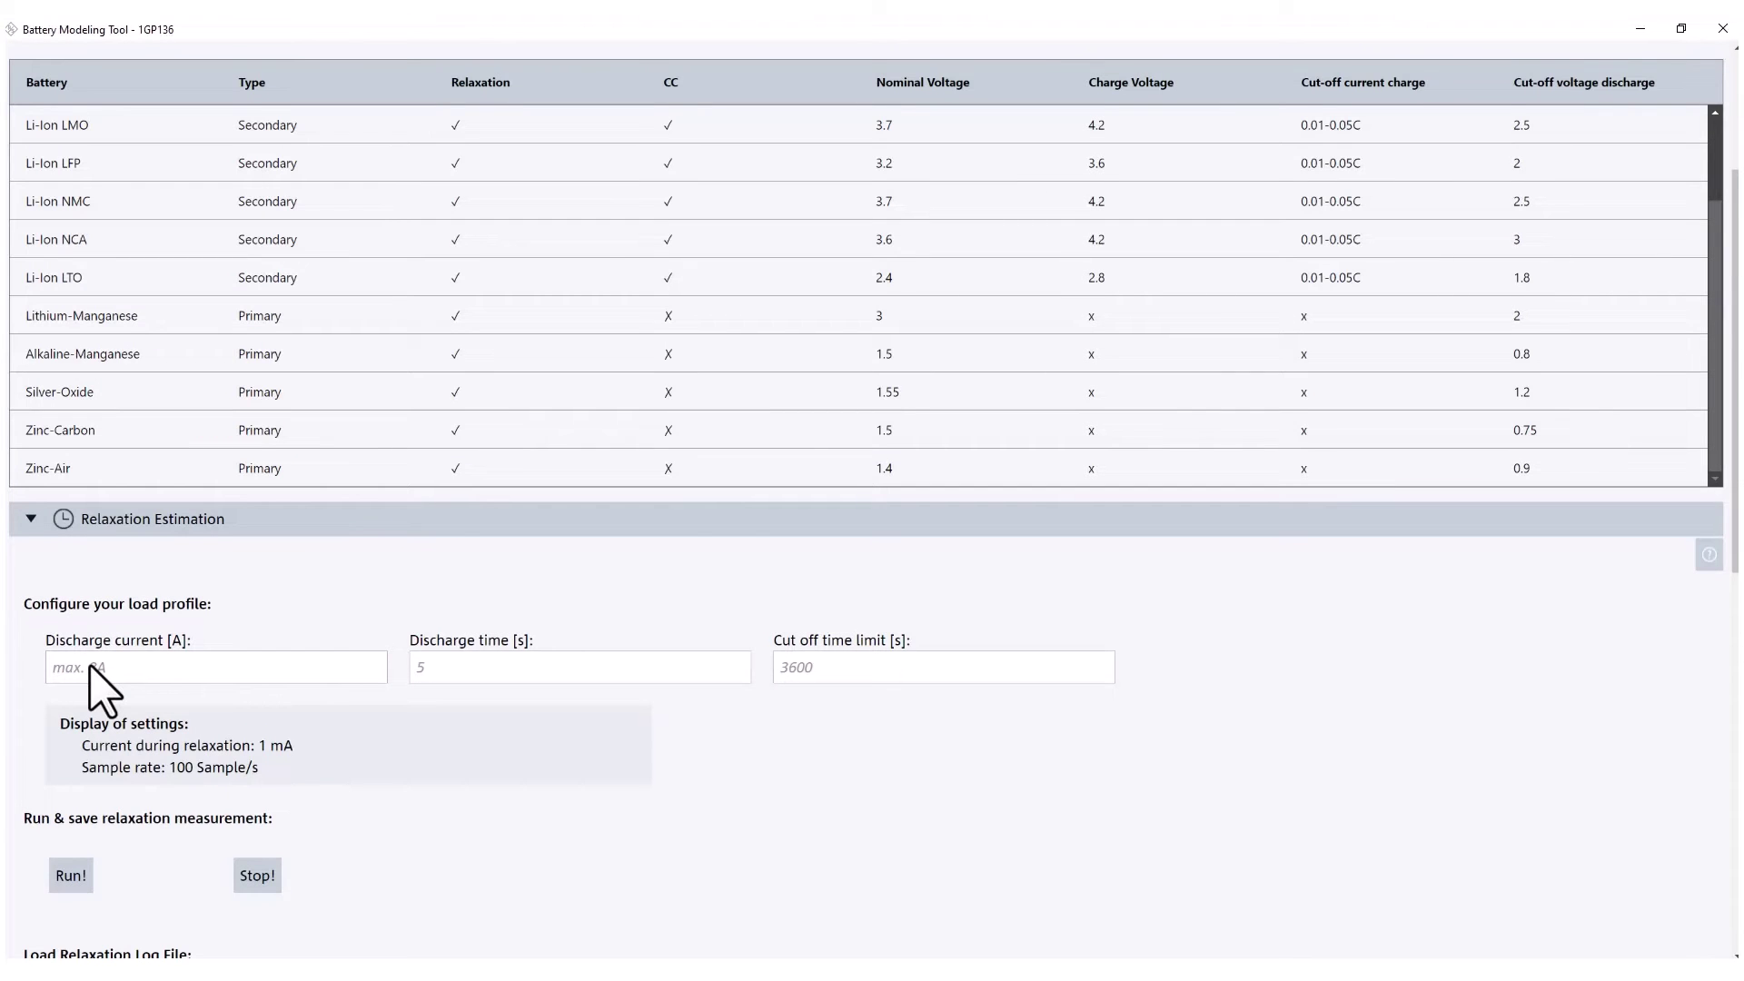
Run the relaxation measurement with 0.5 A discharge current, 2 s discharge time and 3600 s cut-off limit.
left_click(95, 668)
left_click(95, 668)
type(".5")
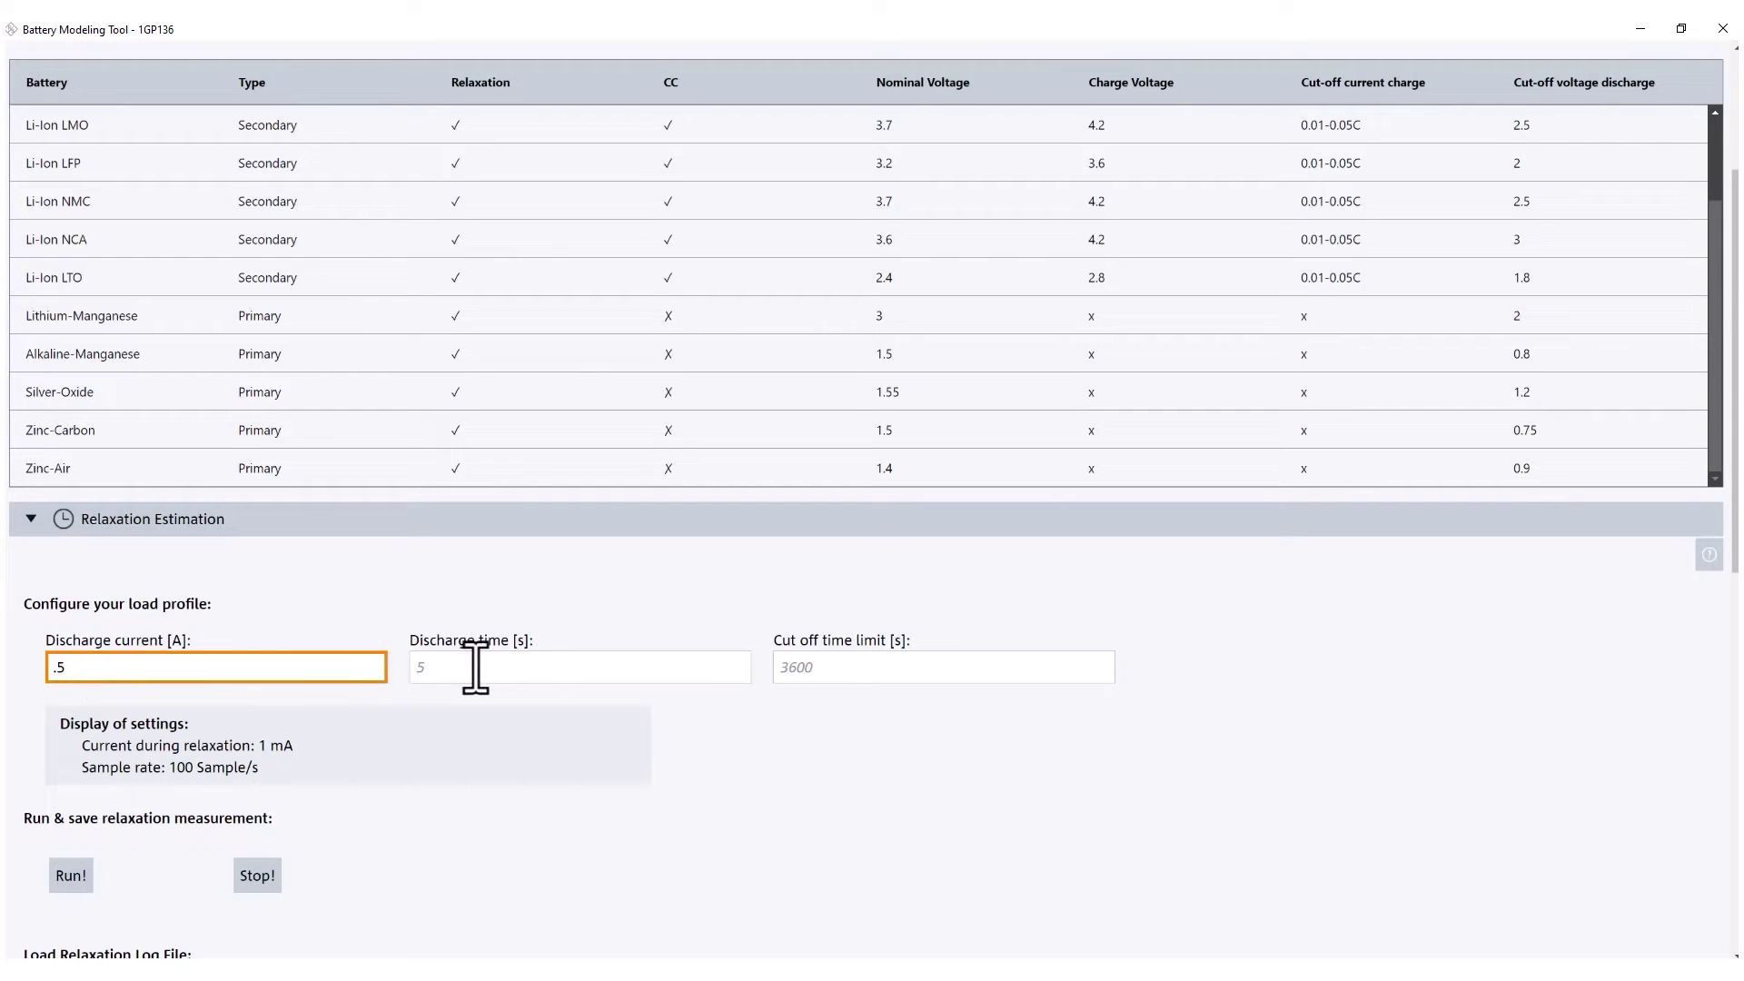
left_click(475, 667)
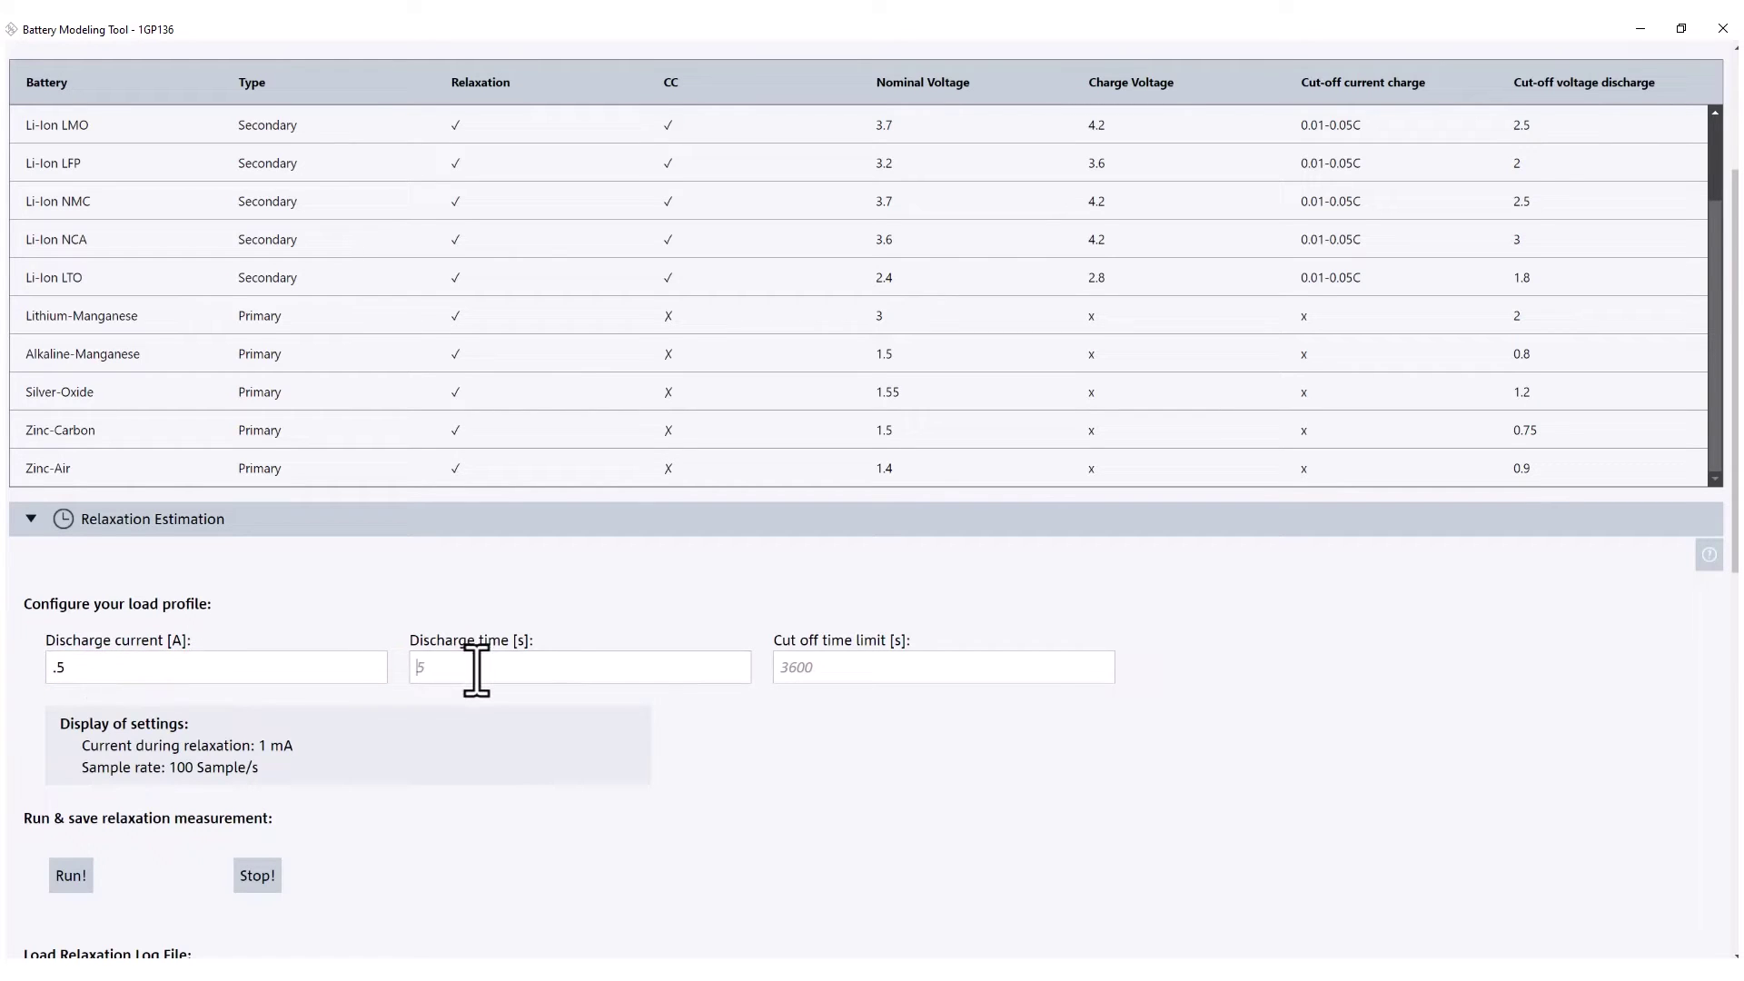
type("2")
left_click(946, 670)
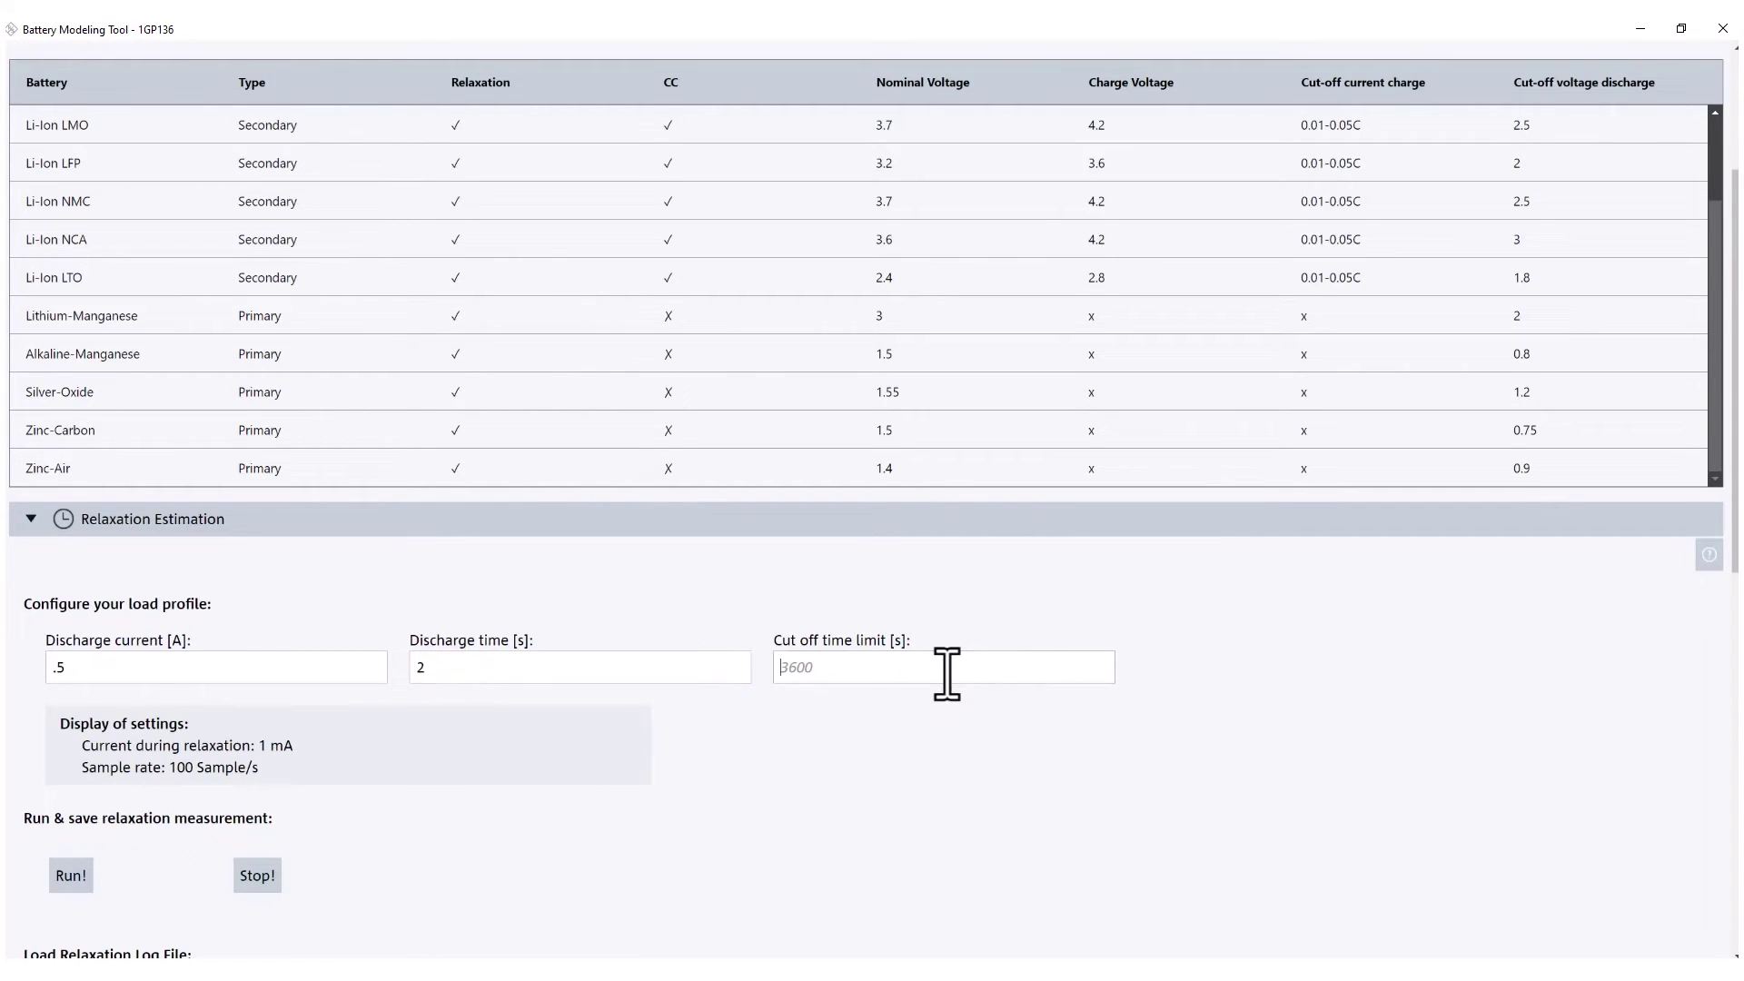
type("3600")
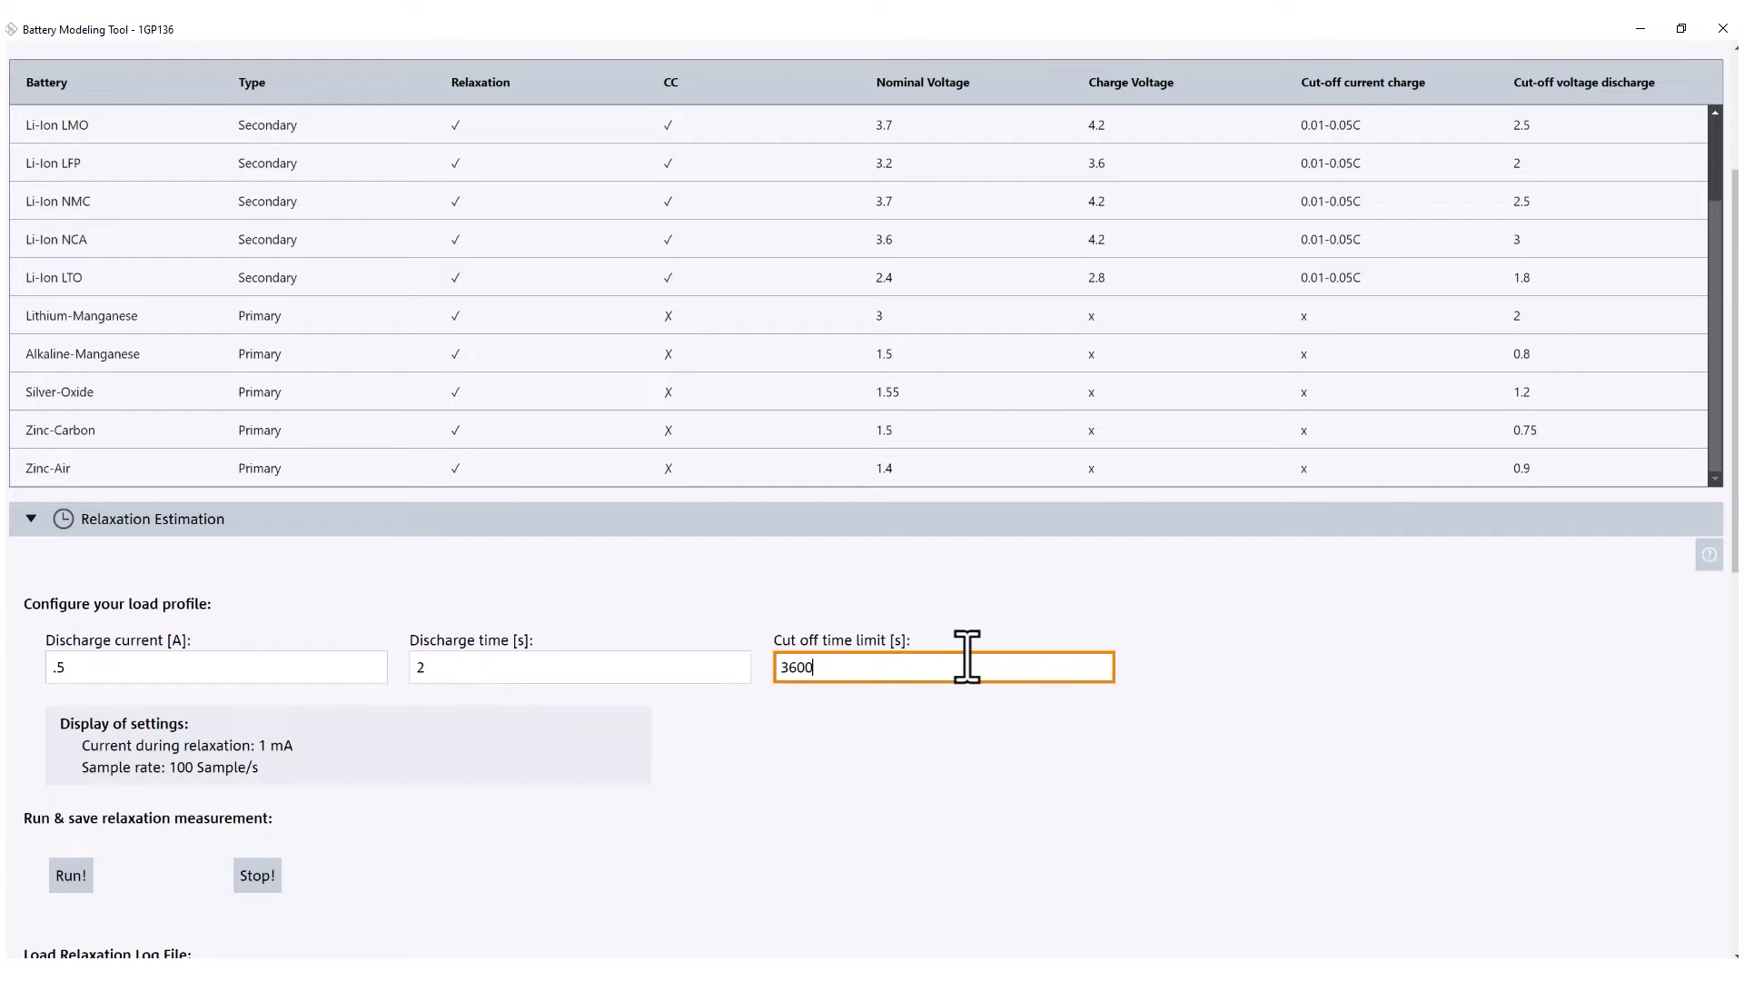
left_click(98, 885)
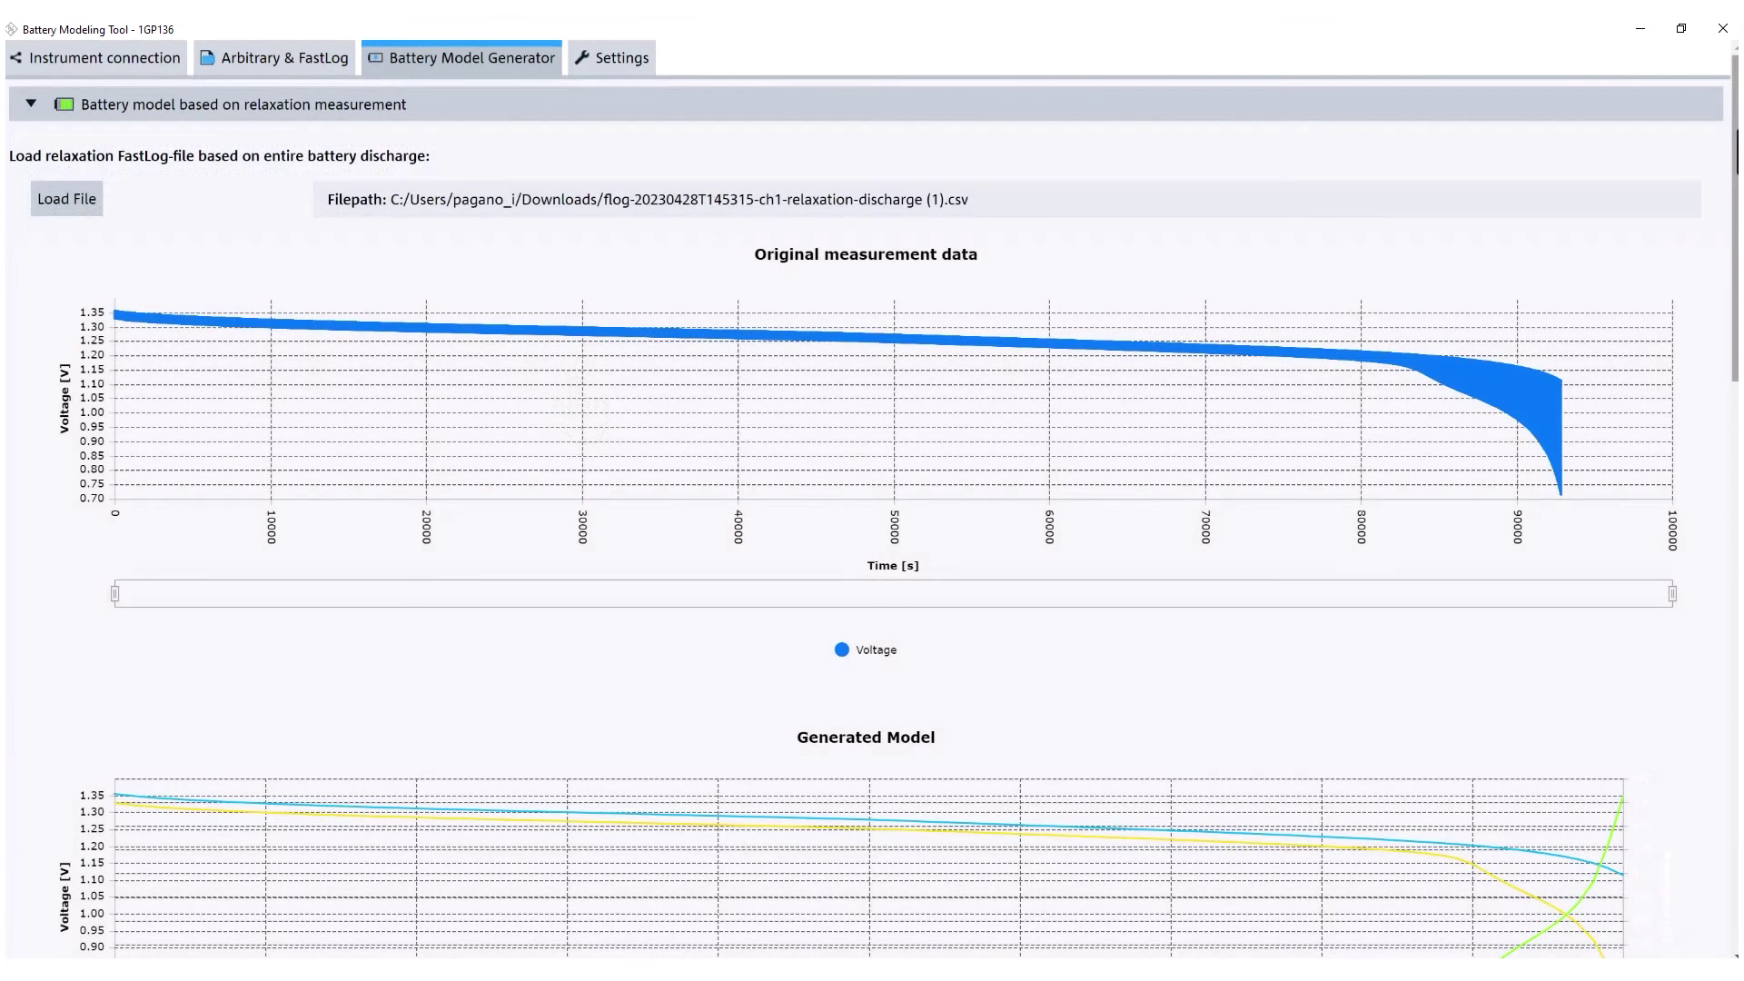
Scroll through the generated OCV and internal-resistance vs SoC charts and constant current results.
scroll(872, 508, "down", 3)
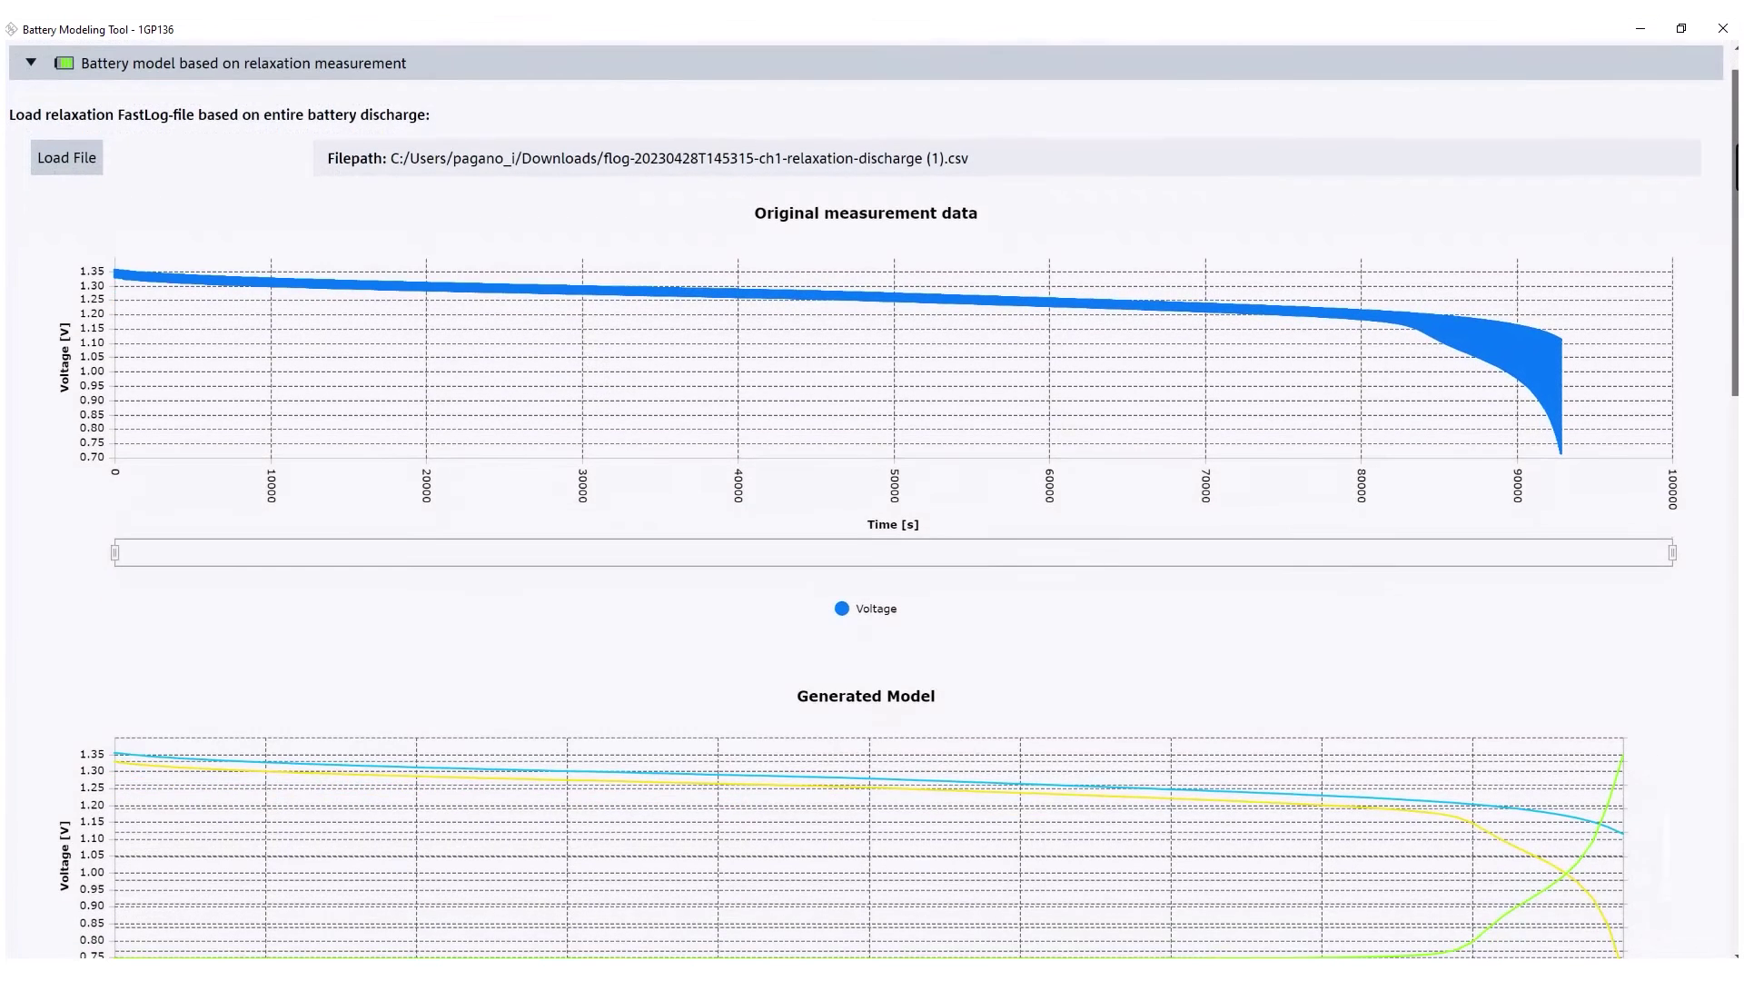
scroll(872, 508, "down", 3)
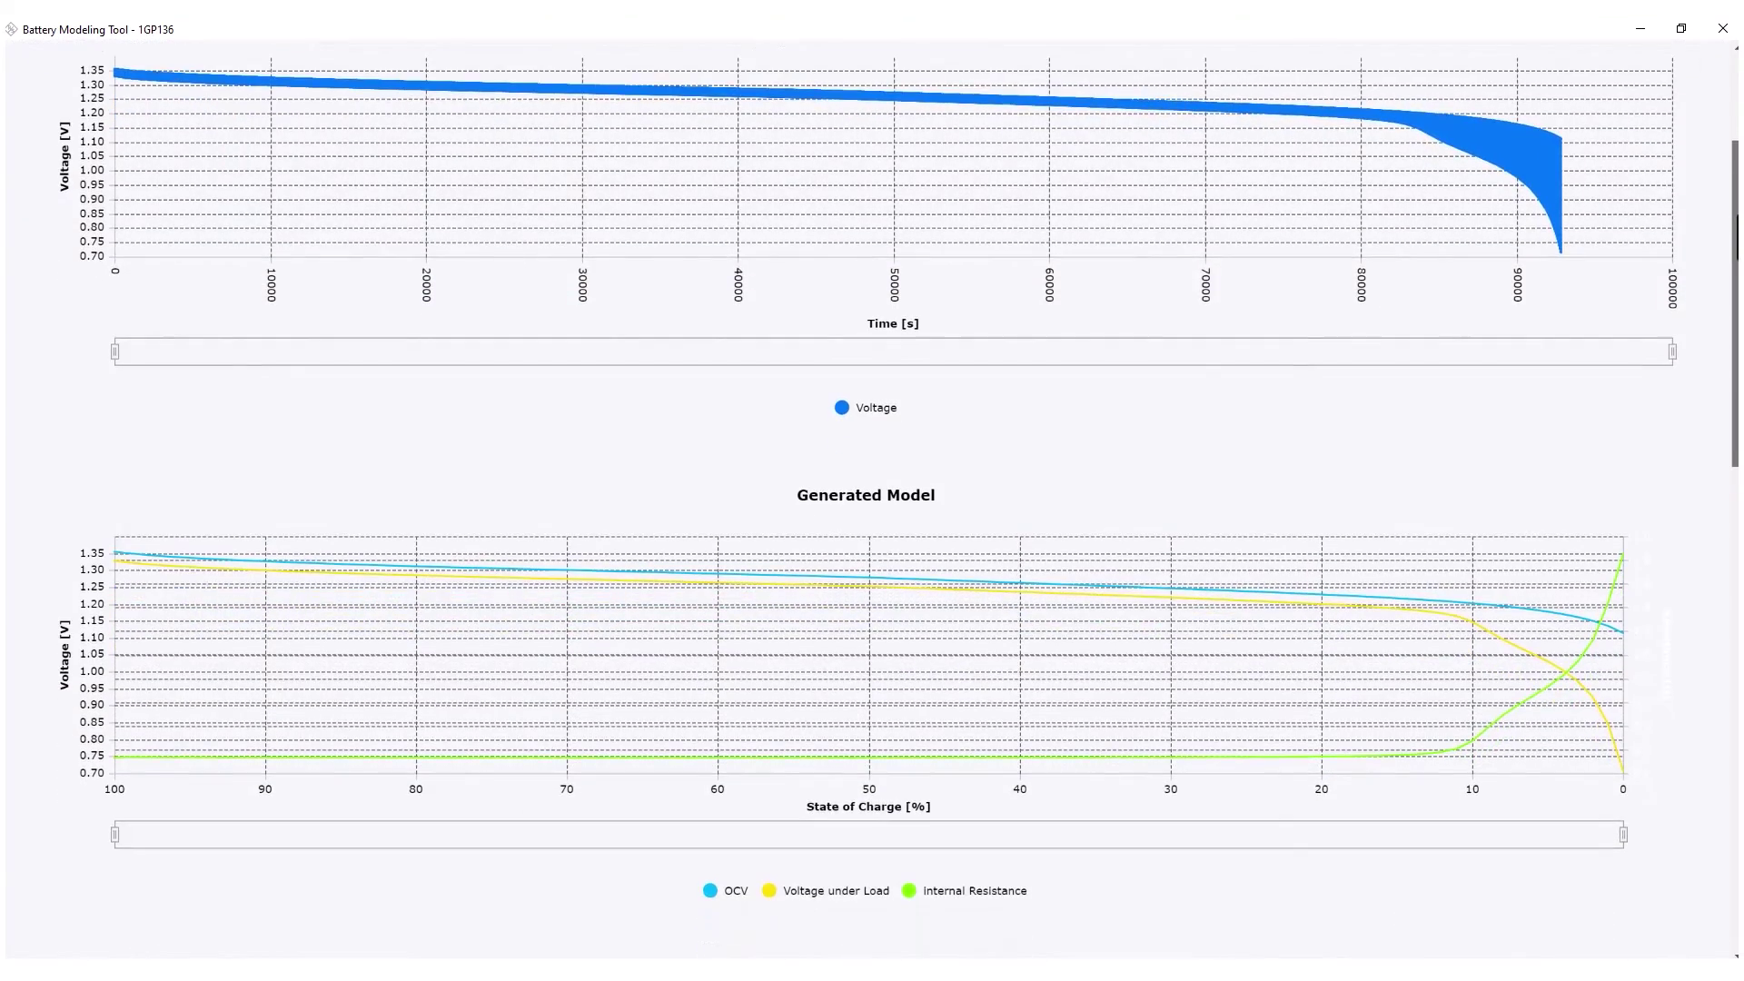
scroll(872, 508, "down", 6)
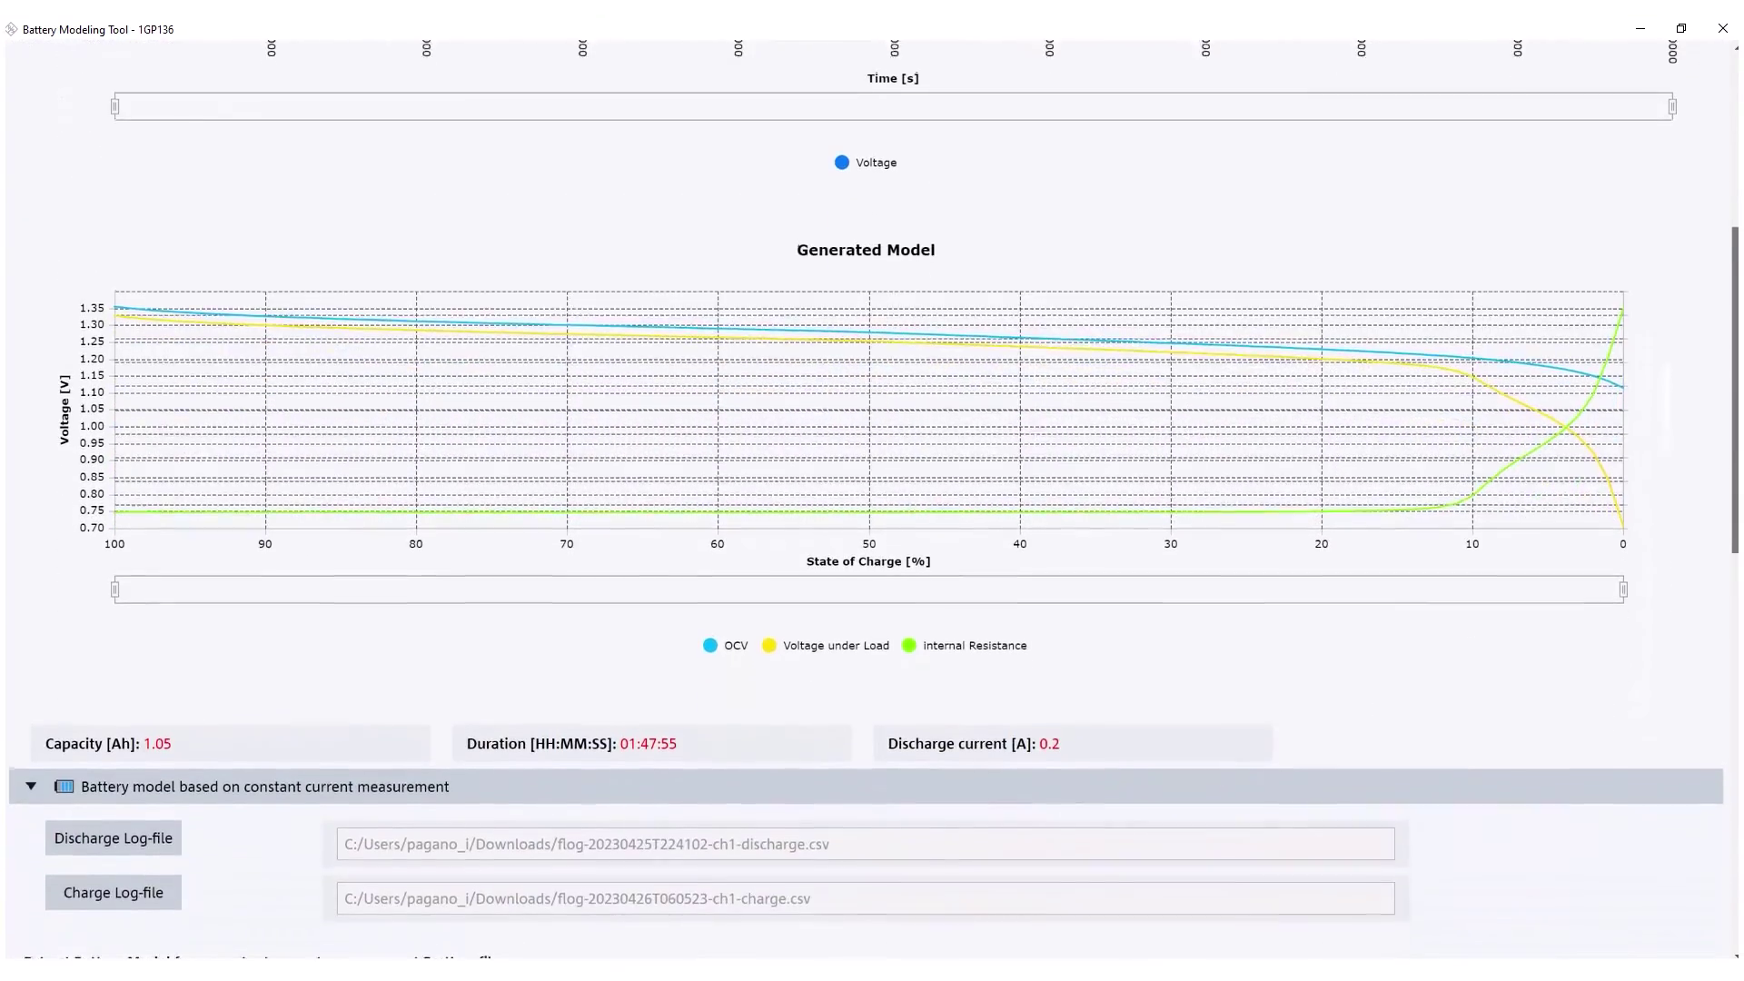
scroll(872, 508, "down", 4)
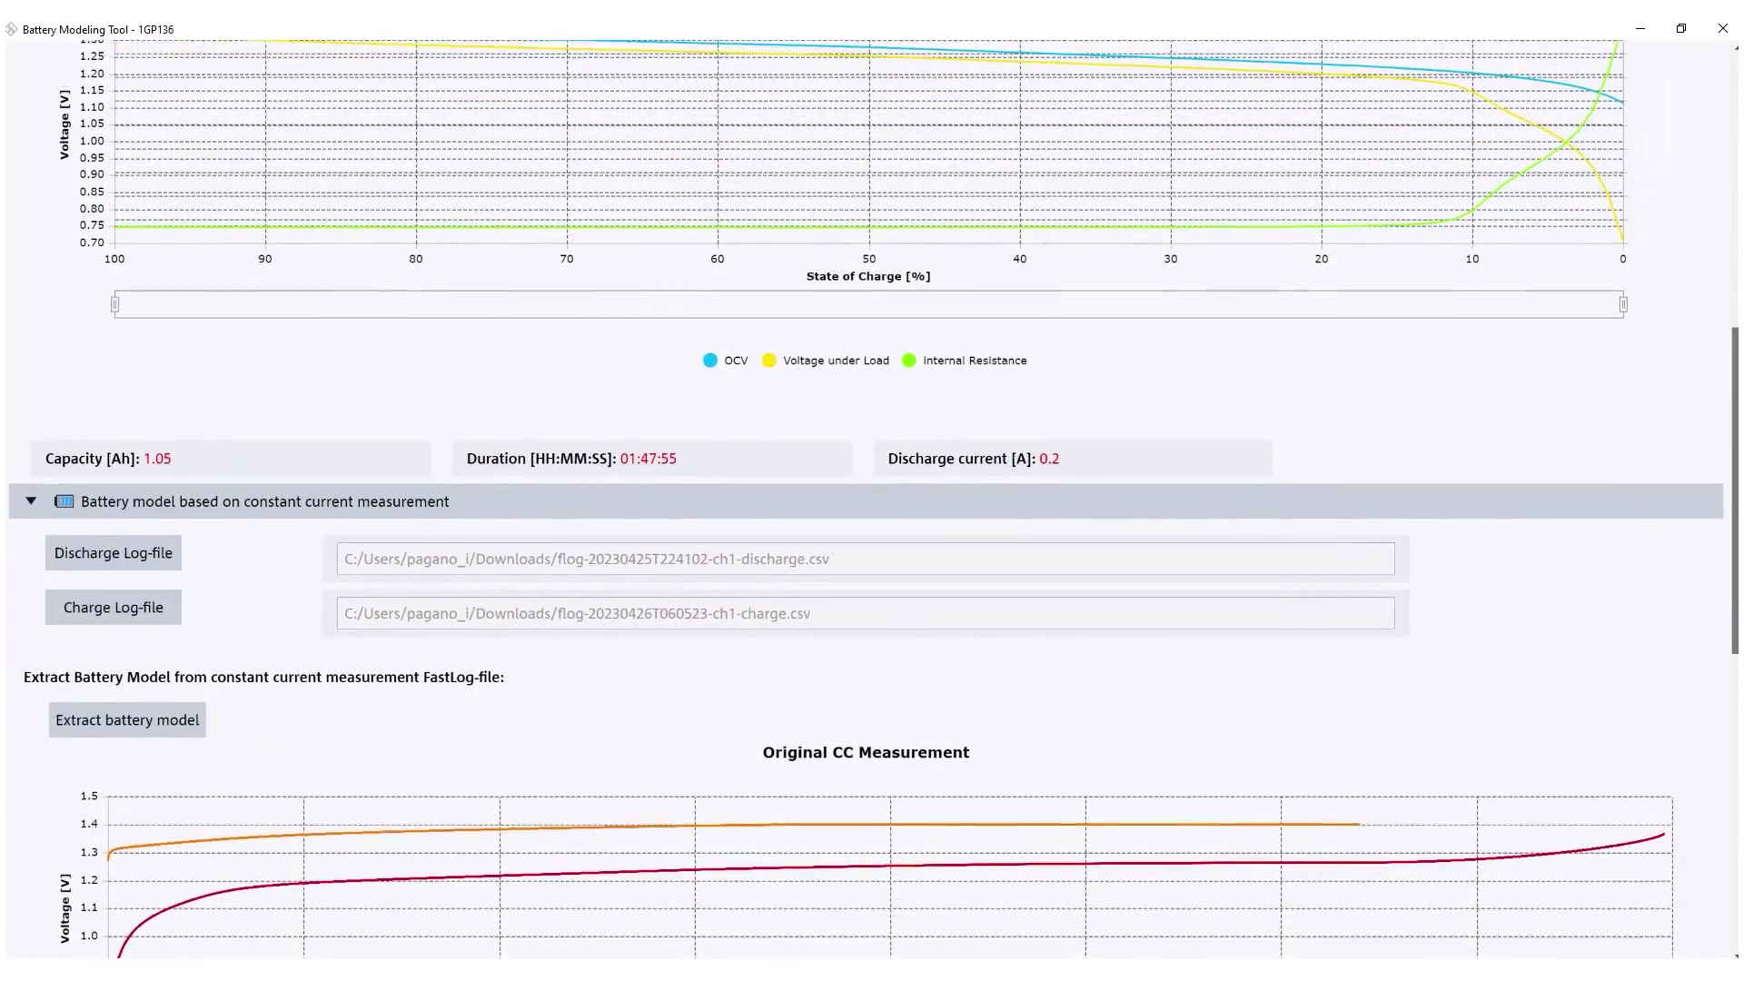
scroll(871, 508, "down", 5)
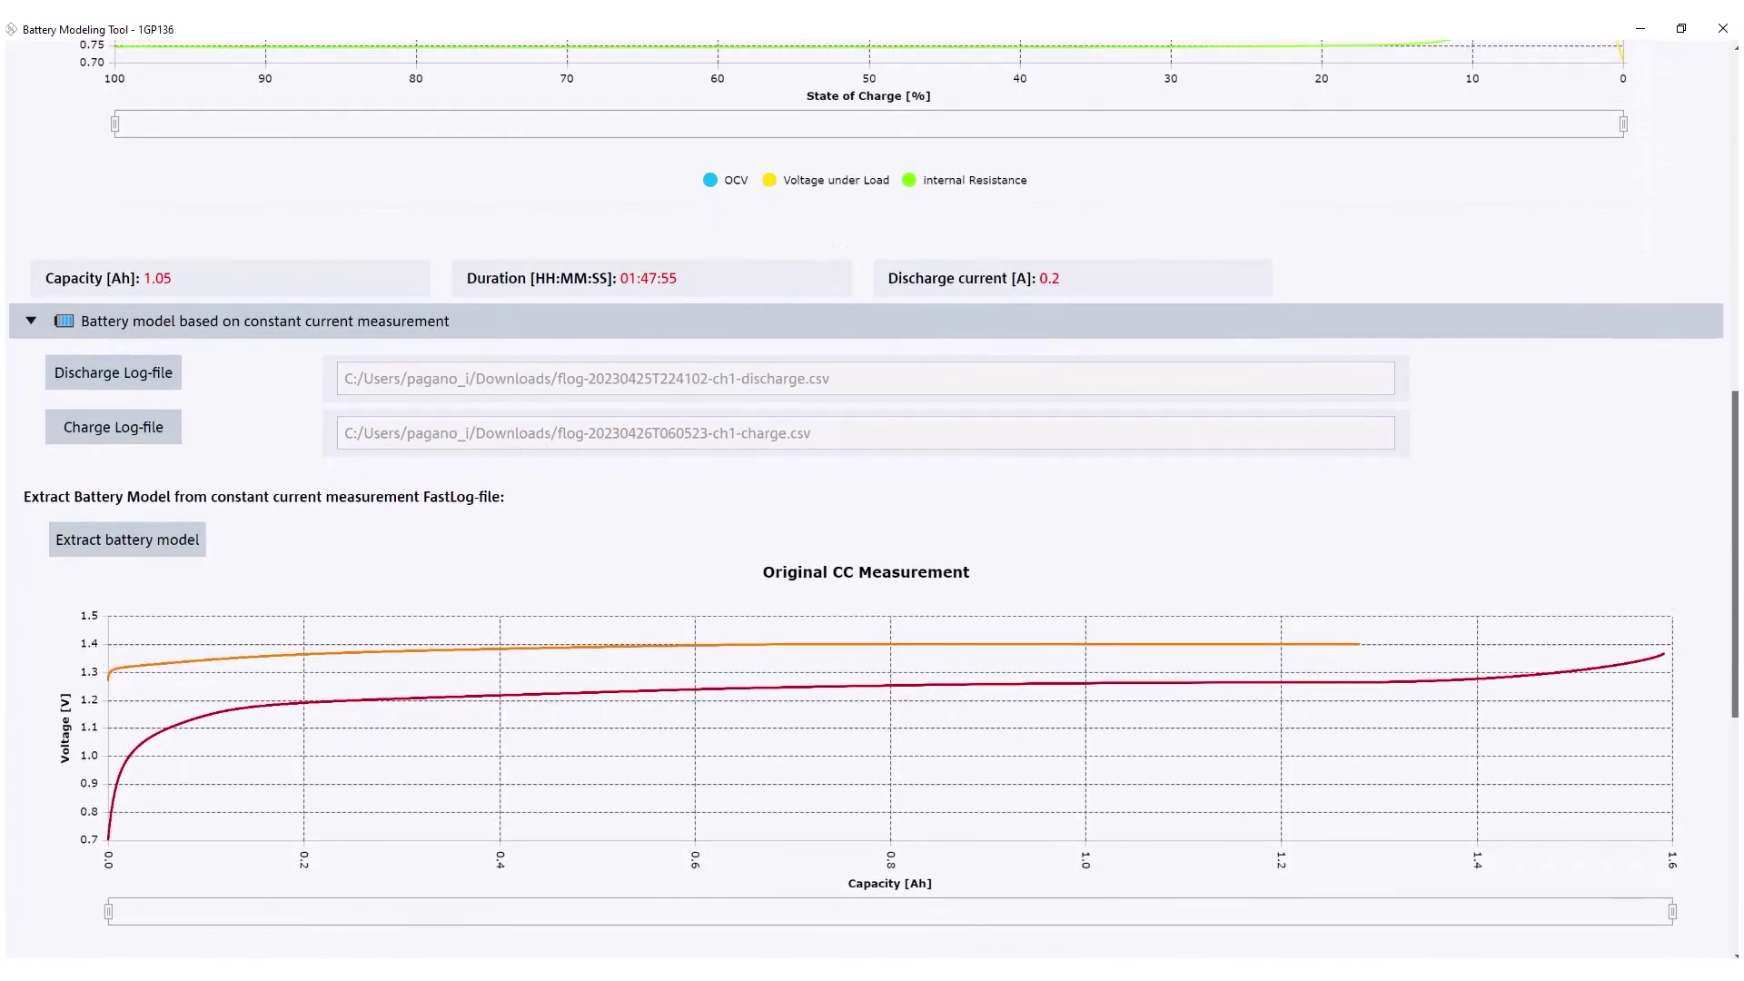
scroll(871, 509, "down", 4)
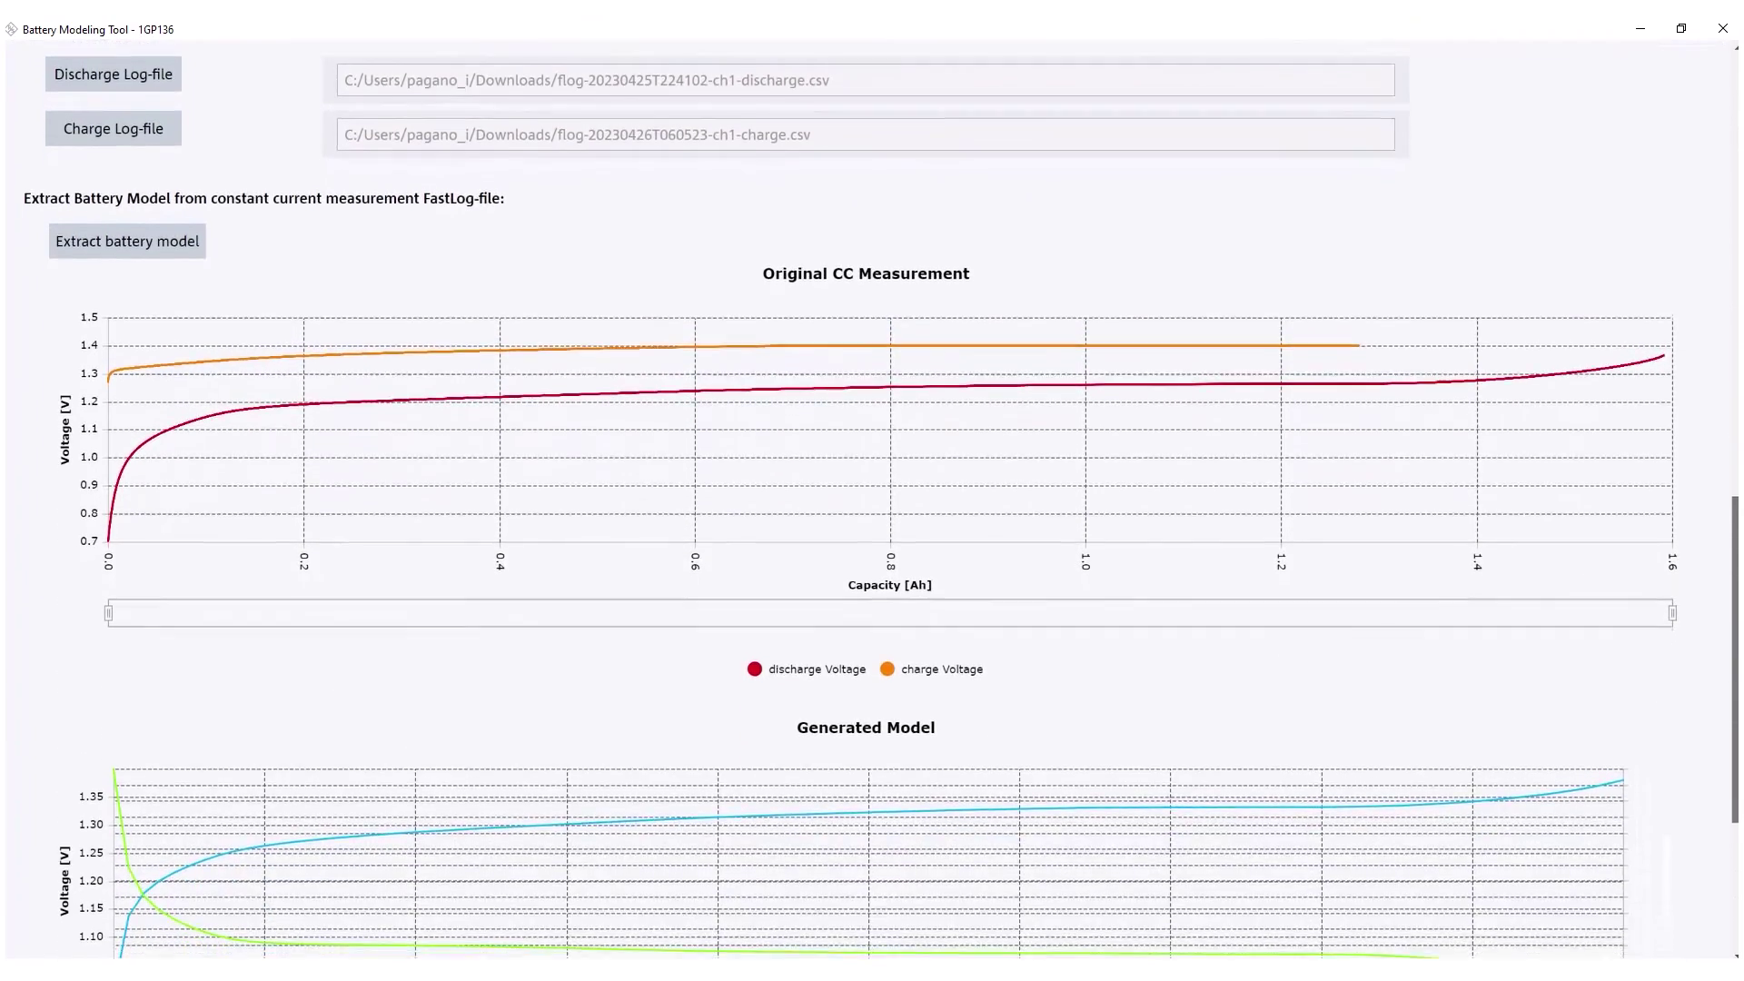
scroll(872, 509, "down", 3)
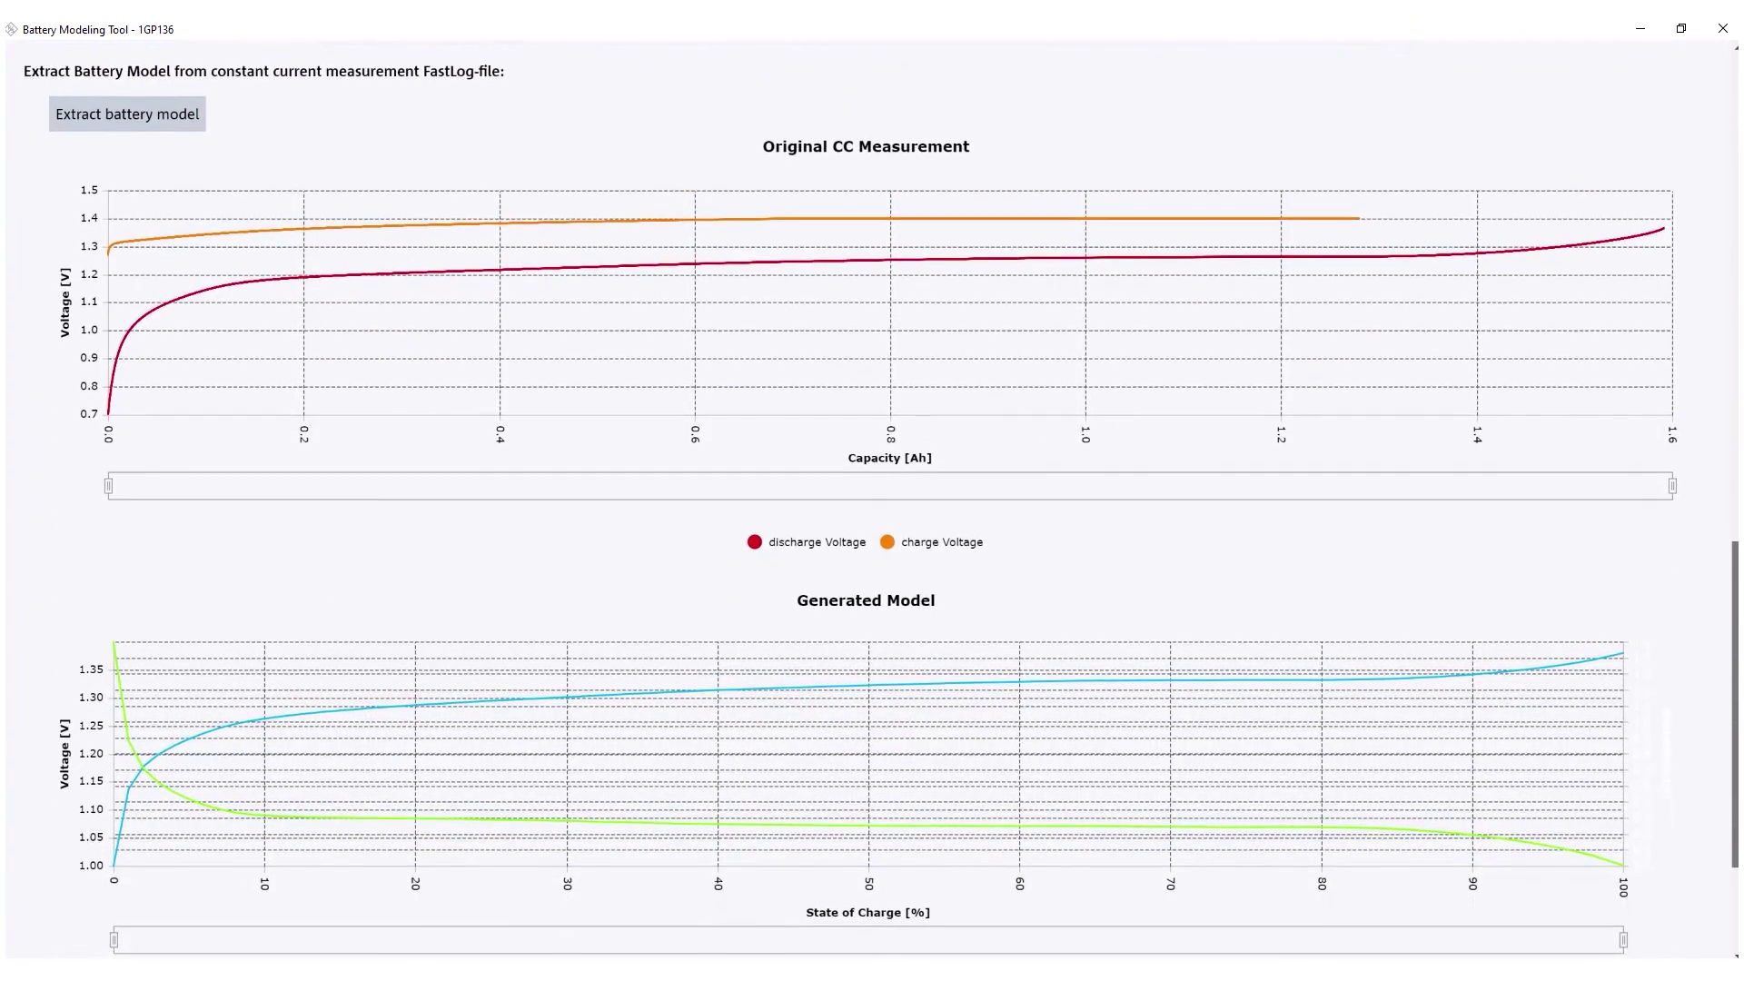
scroll(872, 509, "down", 3)
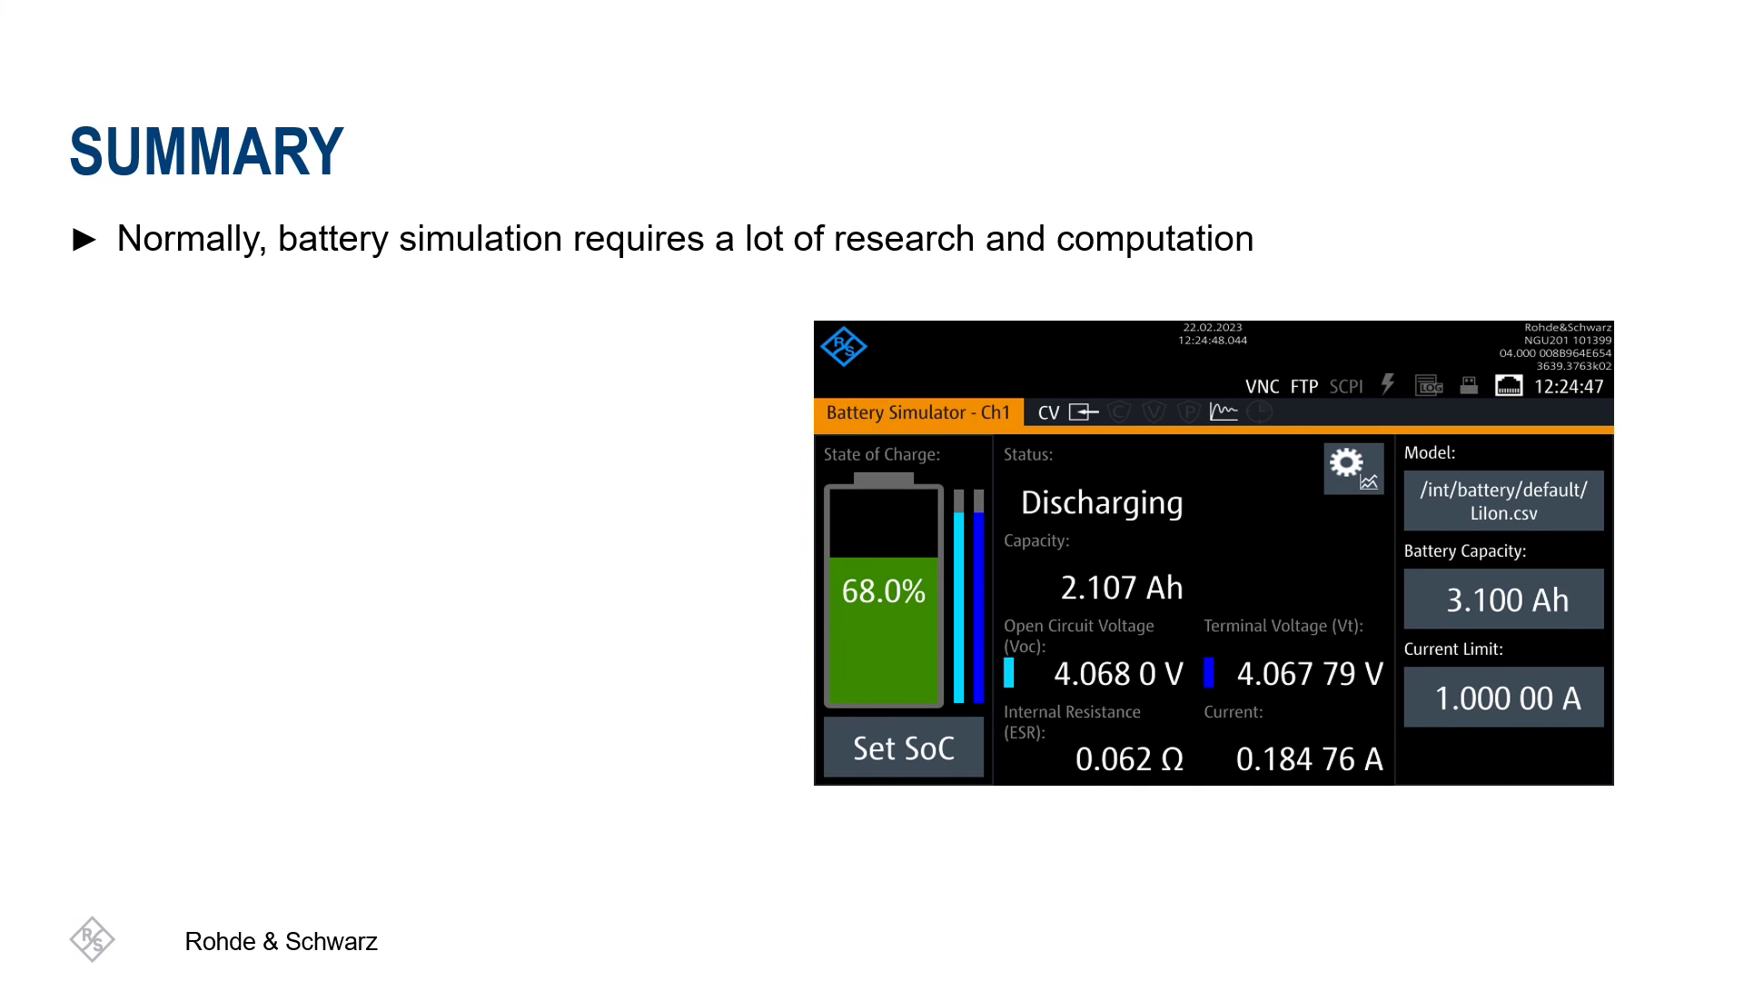
Reveal the 'The Battery Simulation Tool' bullet on the Summary slide.
key("Right")
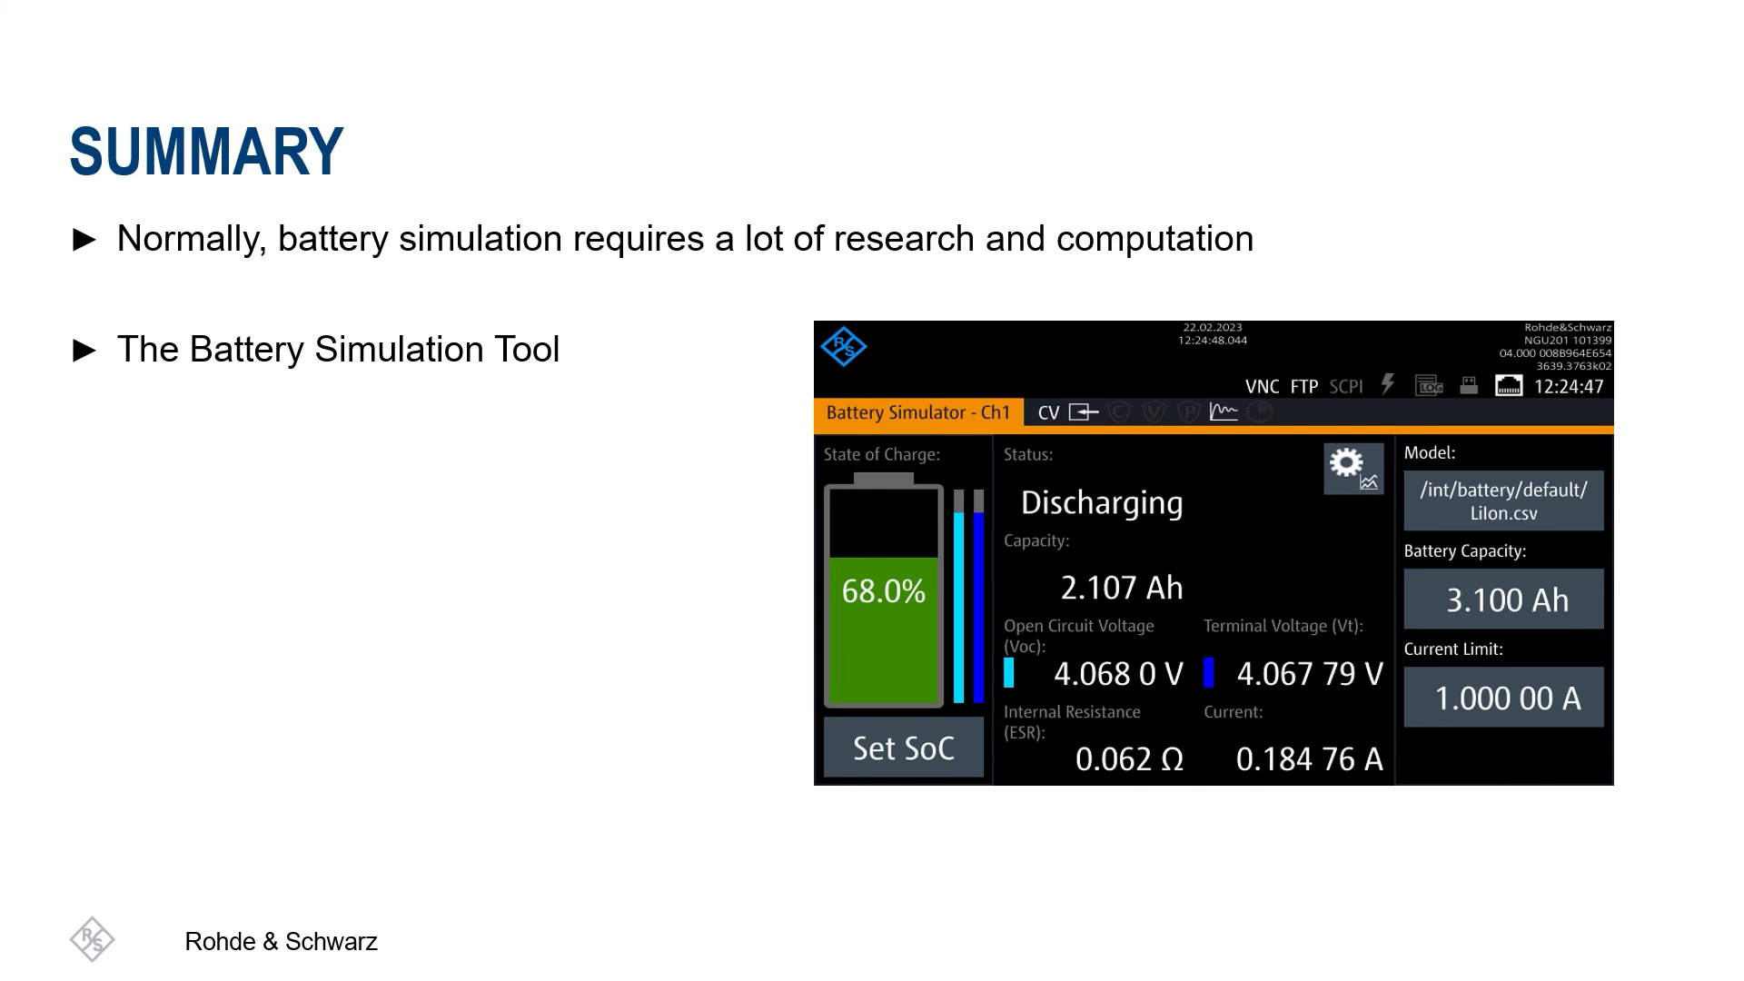